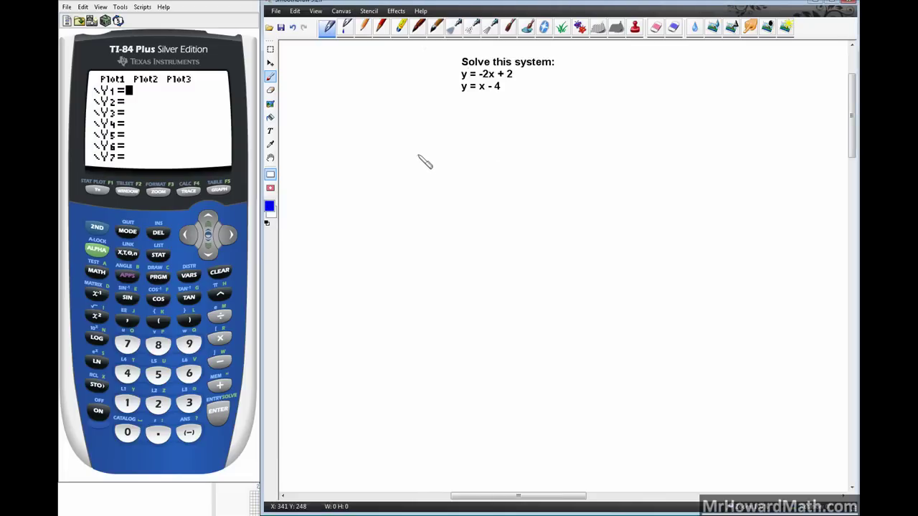
Step: Handwrite the equations y₁ = -2x+2 and y₂ = x-4 in blue below the printed system
mouse_move(419, 155)
left_mouse_down()
mouse_move(438, 168)
mouse_move(443, 158)
mouse_move(483, 157)
mouse_move(487, 172)
mouse_move(512, 154)
mouse_move(517, 165)
left_mouse_up()
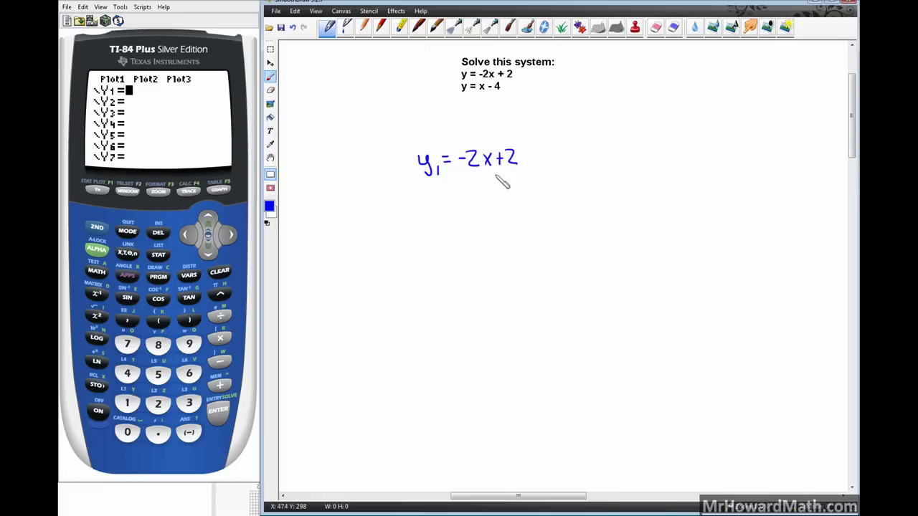
mouse_move(418, 197)
left_mouse_down()
mouse_move(430, 205)
mouse_move(424, 213)
mouse_move(476, 206)
left_mouse_up()
mouse_move(476, 195)
left_mouse_down()
mouse_move(467, 206)
mouse_move(495, 207)
left_mouse_up()
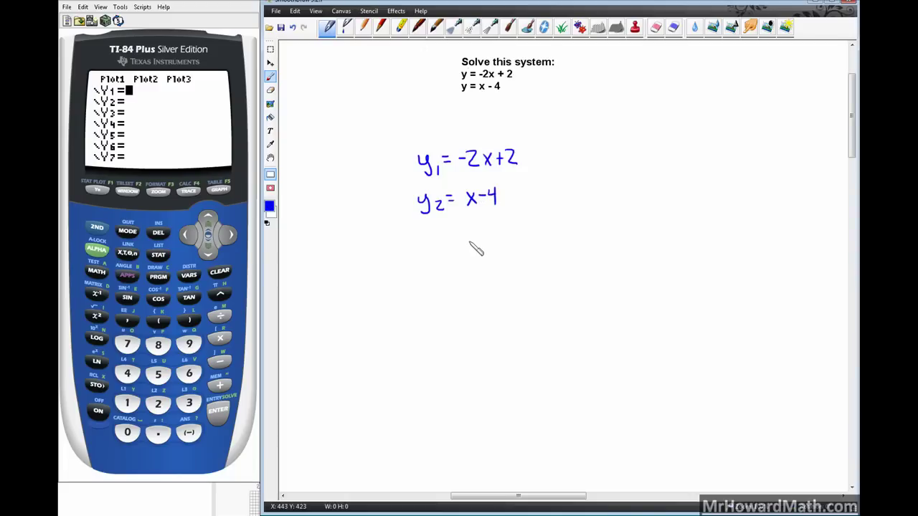
Step: Set the brush colour to magenta (#FF00FF) and undo the stray line across the canvas
left_click(269, 206)
left_click(471, 232)
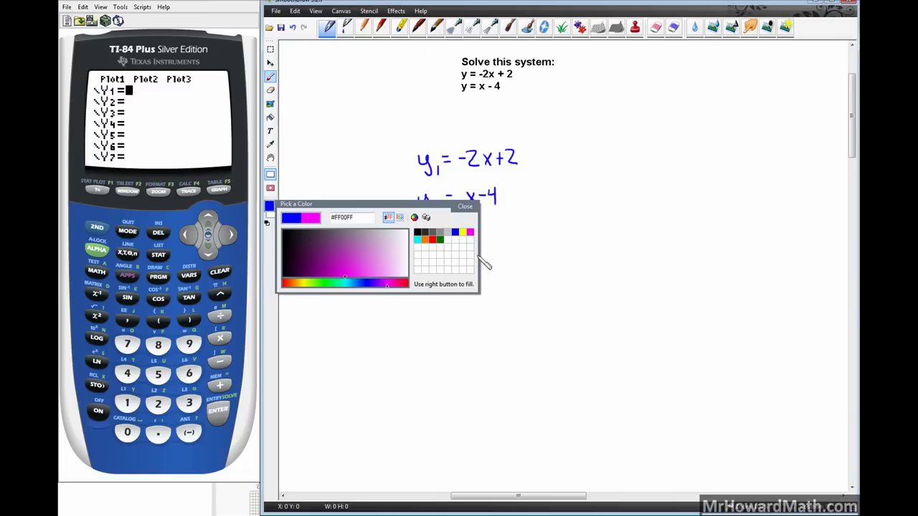
left_click(493, 249)
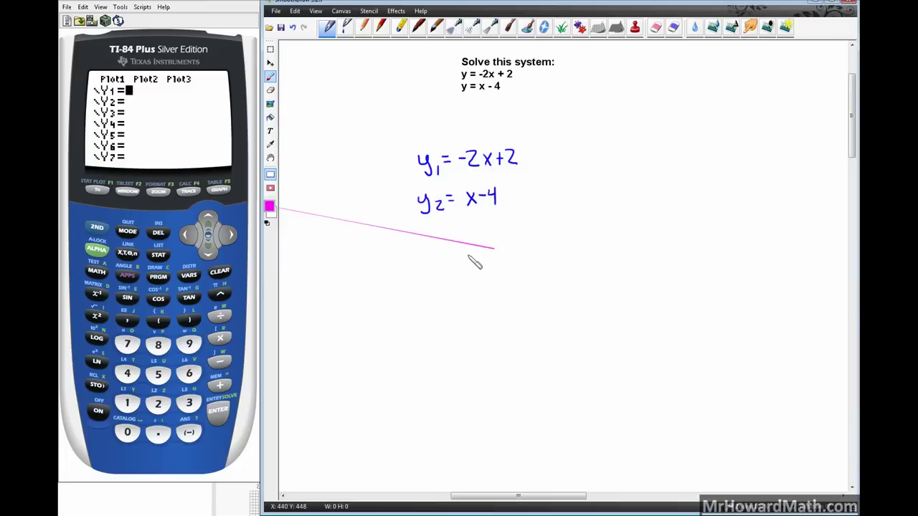
left_click(293, 28)
Step: Draw magenta arrows pointing at the right-hand sides of both handwritten equations, and undo both arrows
mouse_move(465, 251)
left_mouse_down()
mouse_move(463, 210)
mouse_move(465, 220)
left_mouse_up()
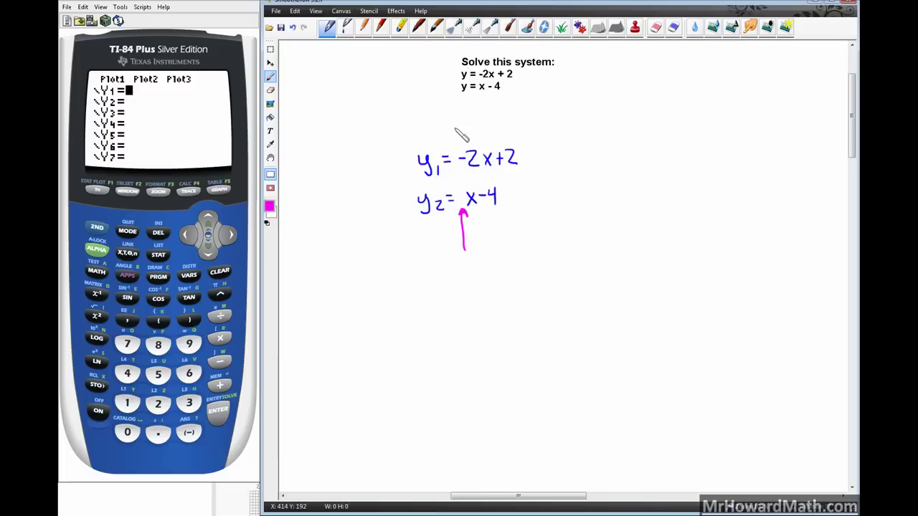
left_click_drag(467, 118, 472, 136)
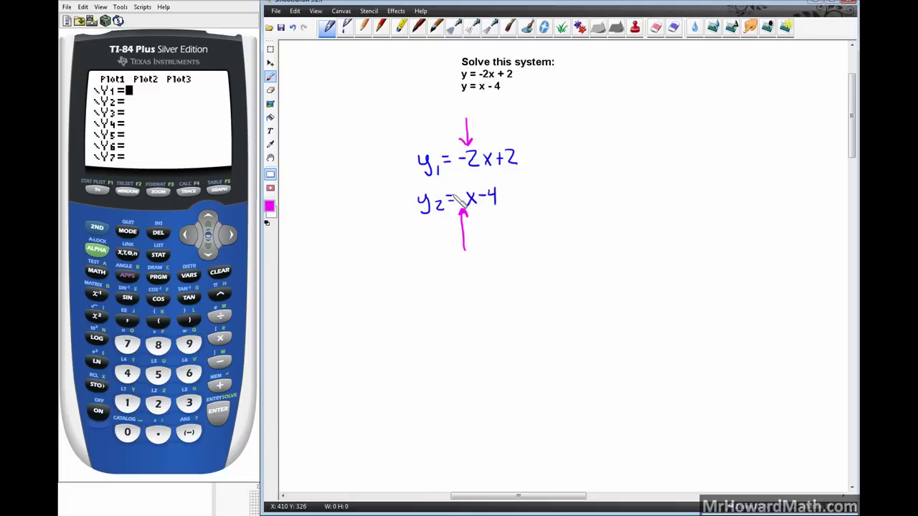
left_click(294, 30)
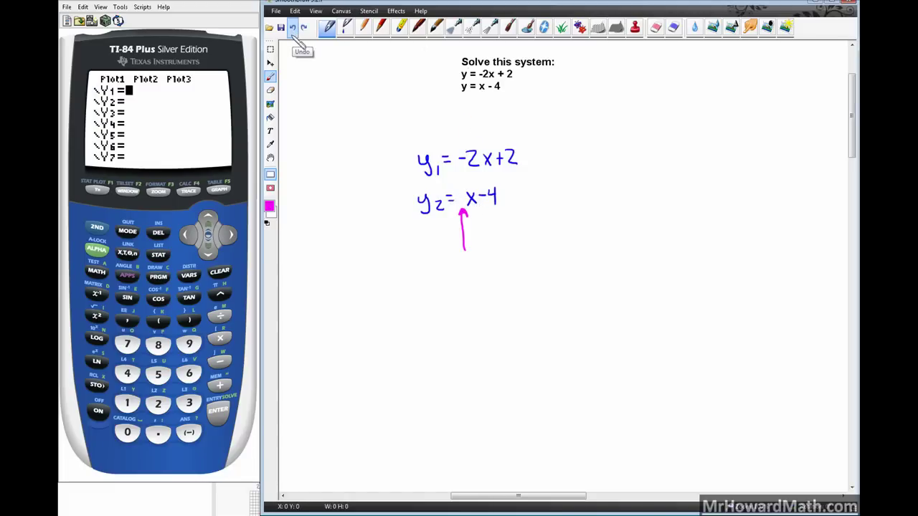
left_click(295, 32)
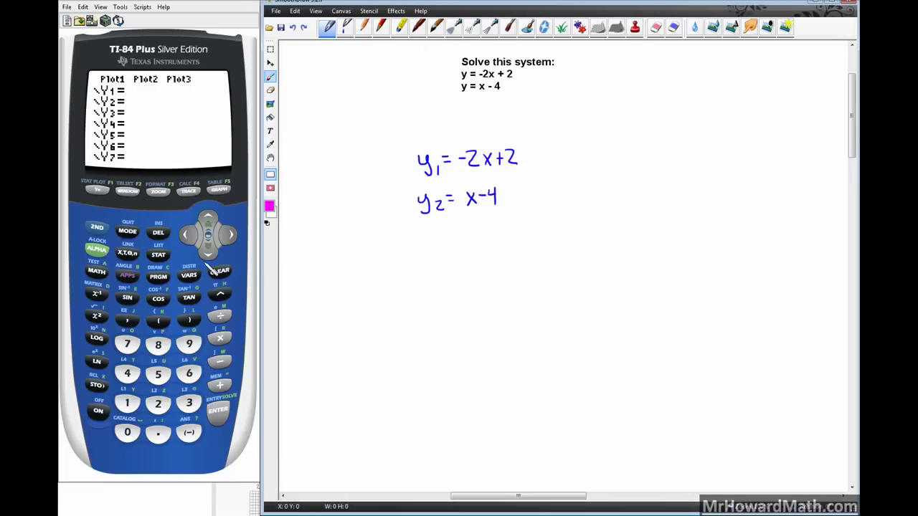
Step: In the TI-84 calculator emulator, enter -2X+2 as the Y1 equation
left_click(188, 433)
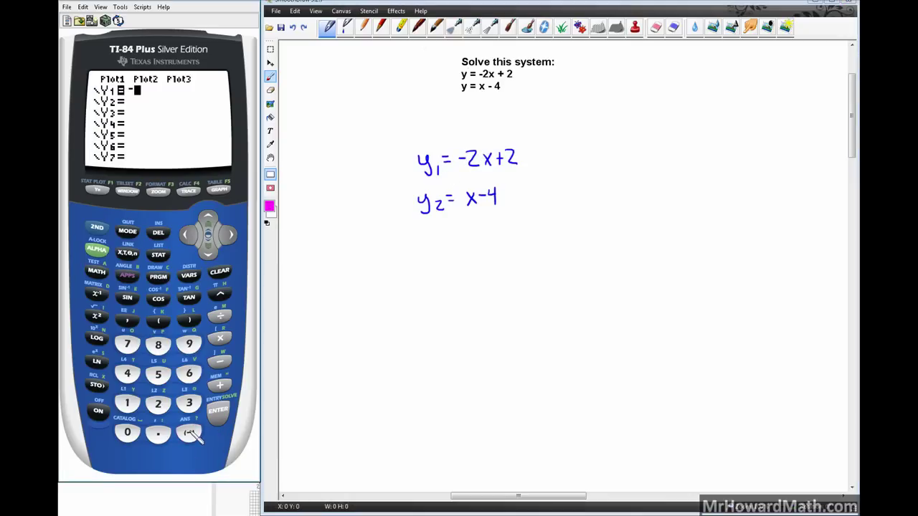
left_click(160, 405)
left_click(128, 254)
left_click(220, 385)
left_click(159, 405)
left_click(218, 410)
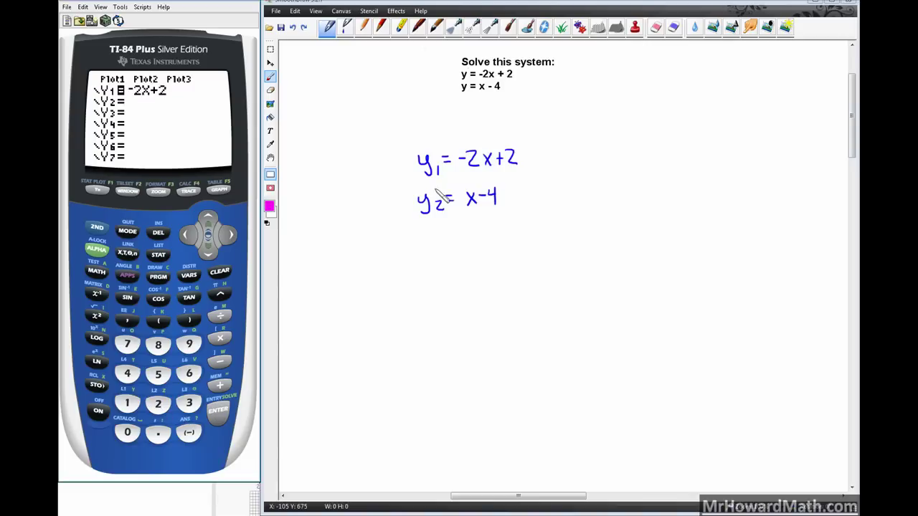
Step: Enter X-4 as Y2 on the calculator and graph both equations in the standard zoom window
mouse_move(420, 188)
left_mouse_down()
mouse_move(440, 219)
mouse_move(505, 192)
mouse_move(471, 182)
mouse_move(419, 188)
left_mouse_up()
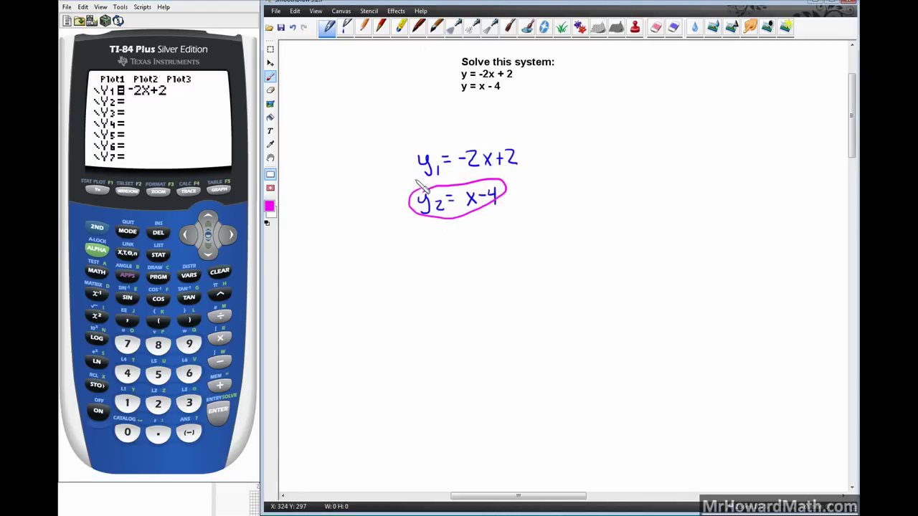
left_click(292, 28)
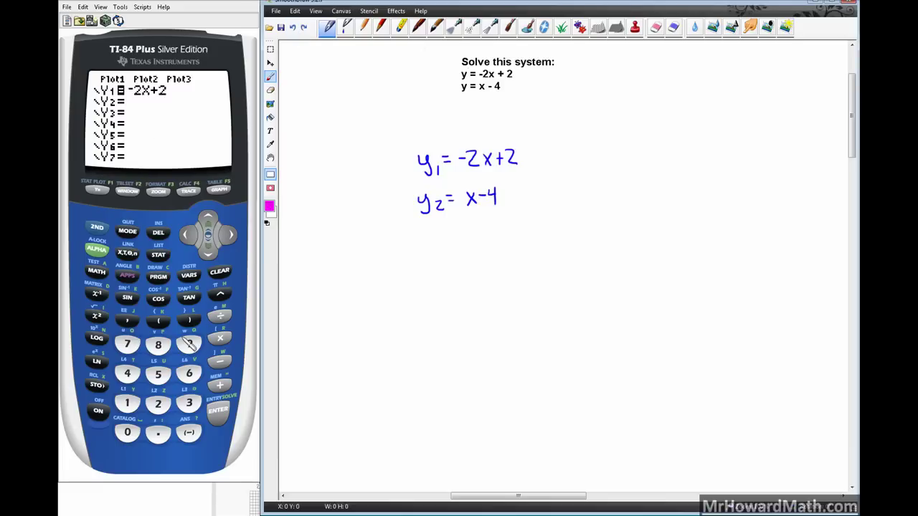
key("Down")
left_click(128, 254)
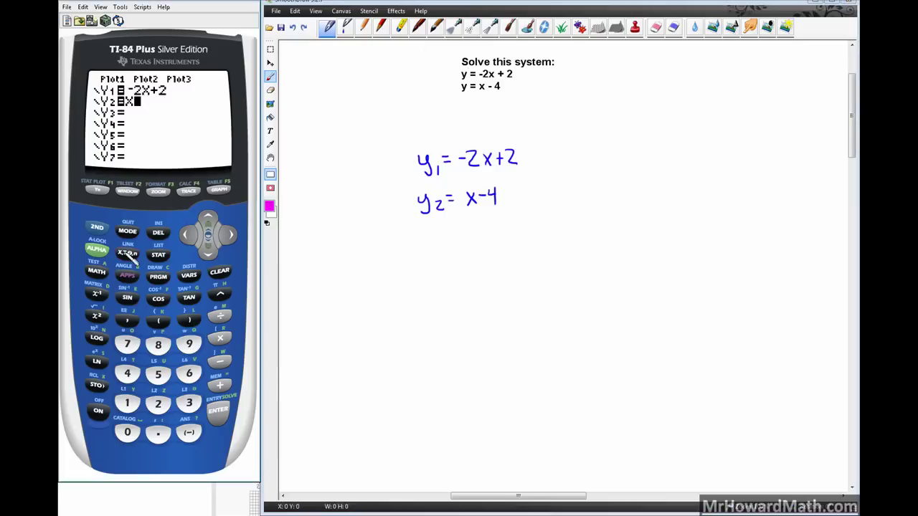
left_click(220, 363)
left_click(128, 373)
left_click(158, 192)
left_click(191, 375)
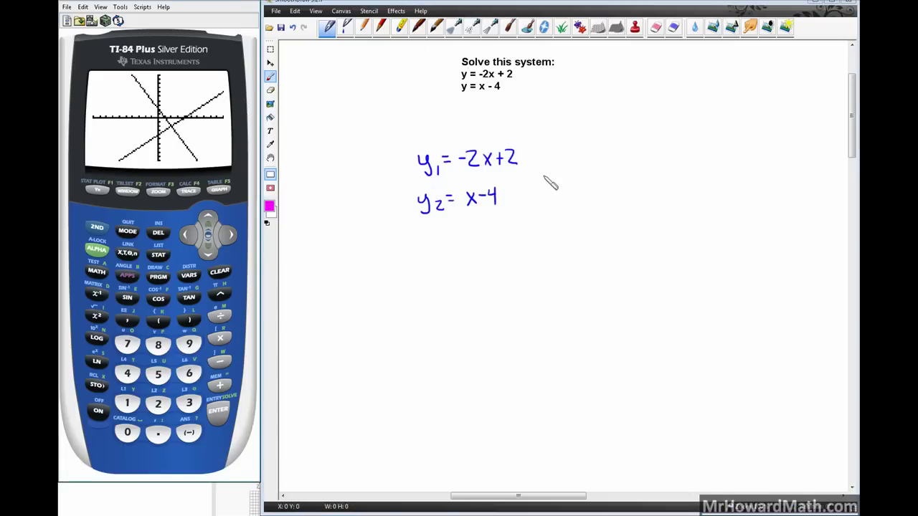
Step: In SmoothDraw, paste the calculator graph beside the handwritten equations and draw a magenta arrow pointing up at the lines' intersection
left_click(294, 10)
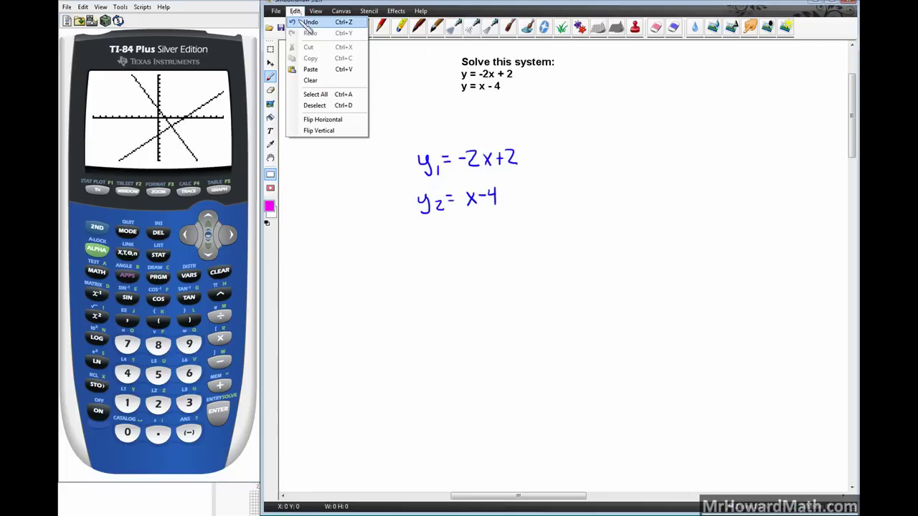
left_click(310, 69)
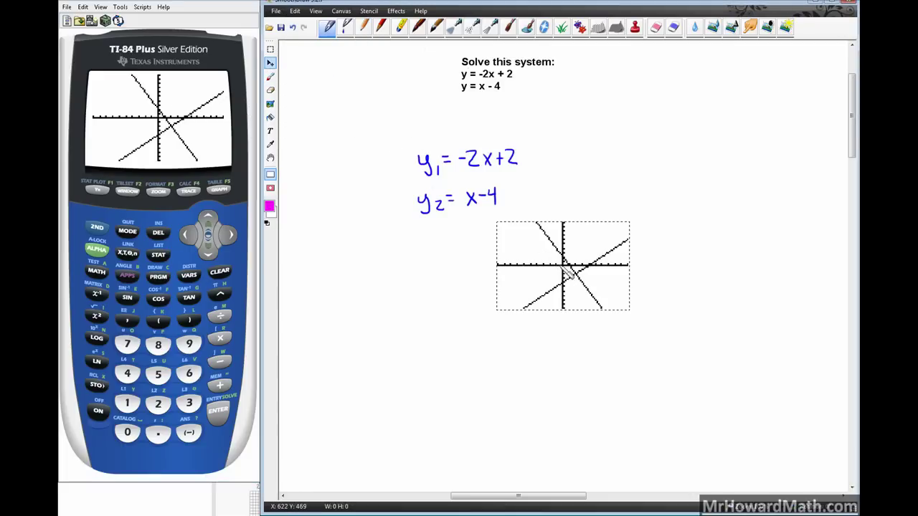
left_click_drag(566, 272, 646, 149)
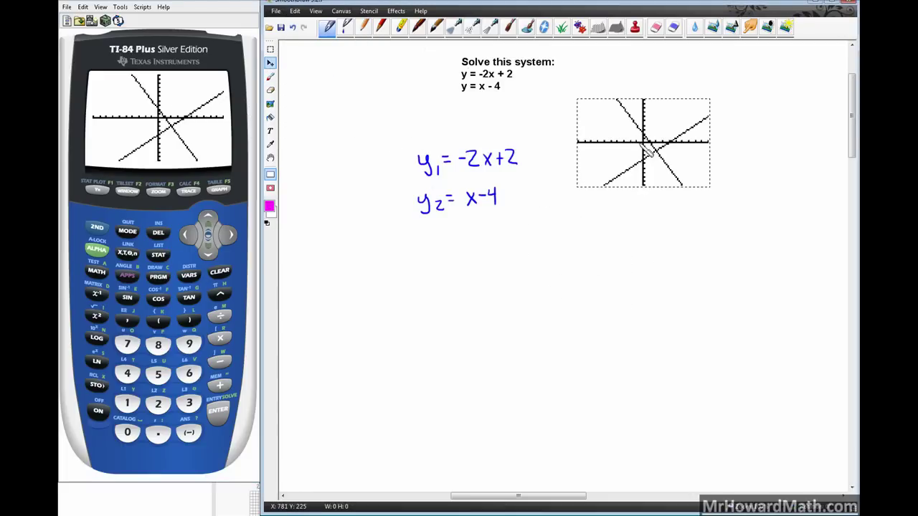
left_click(271, 76)
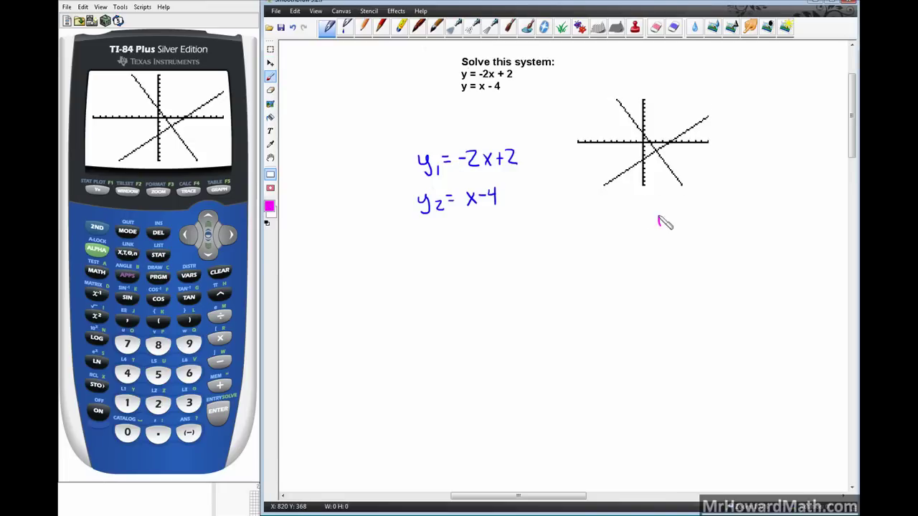
mouse_move(658, 218)
left_mouse_down()
mouse_move(658, 159)
mouse_move(656, 171)
left_mouse_up()
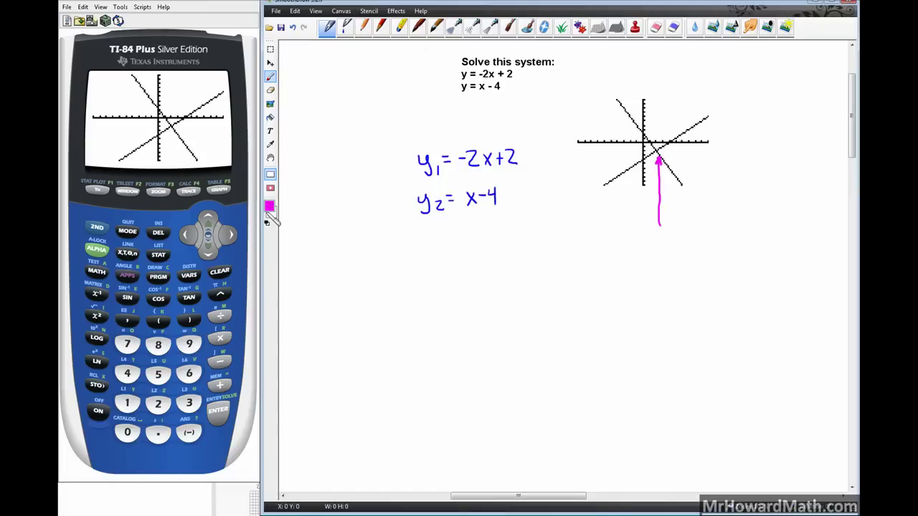
Step: Calculate the intersection on the TI-84, using Y1 as first curve, Y2 as second curve and X=0 as the guess
left_click(99, 228)
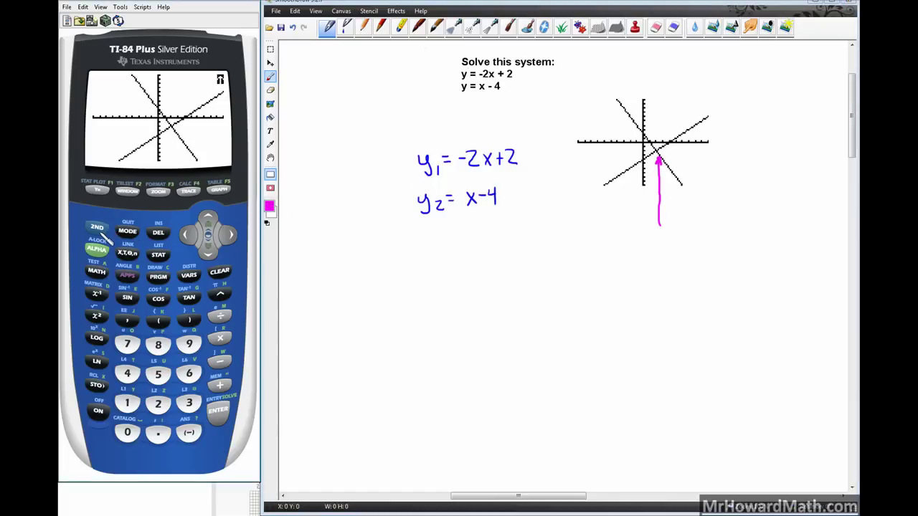
left_click(189, 192)
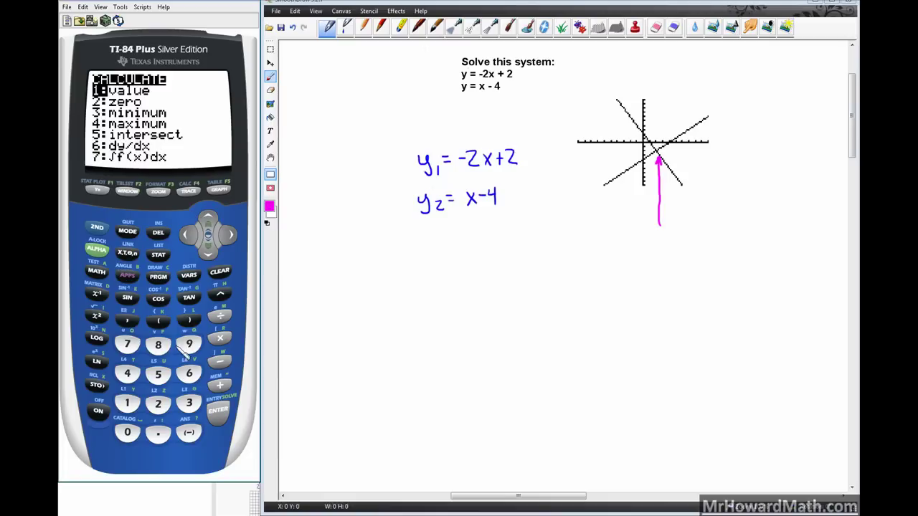
left_click(161, 377)
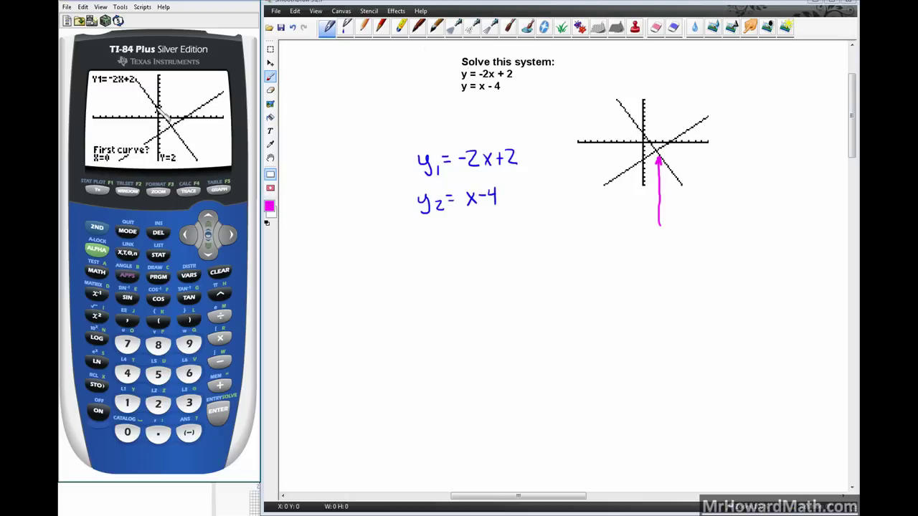
left_click(219, 411)
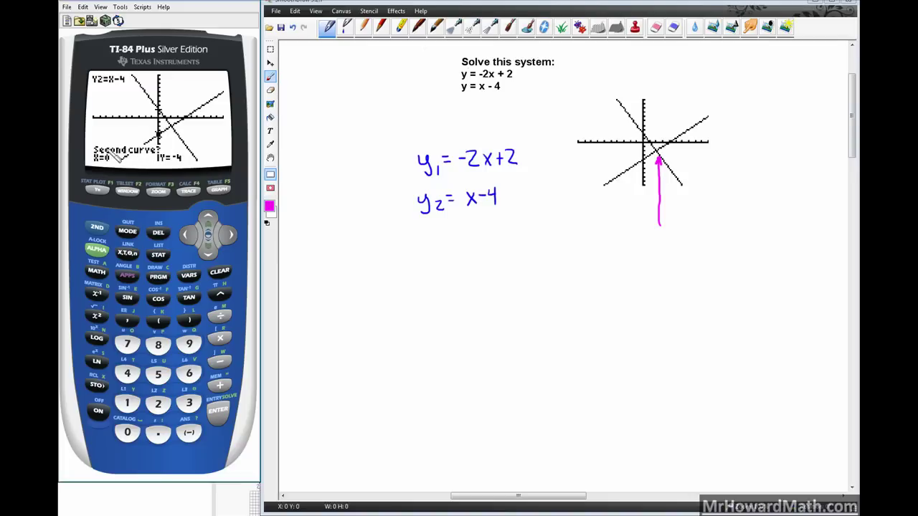
left_click(219, 411)
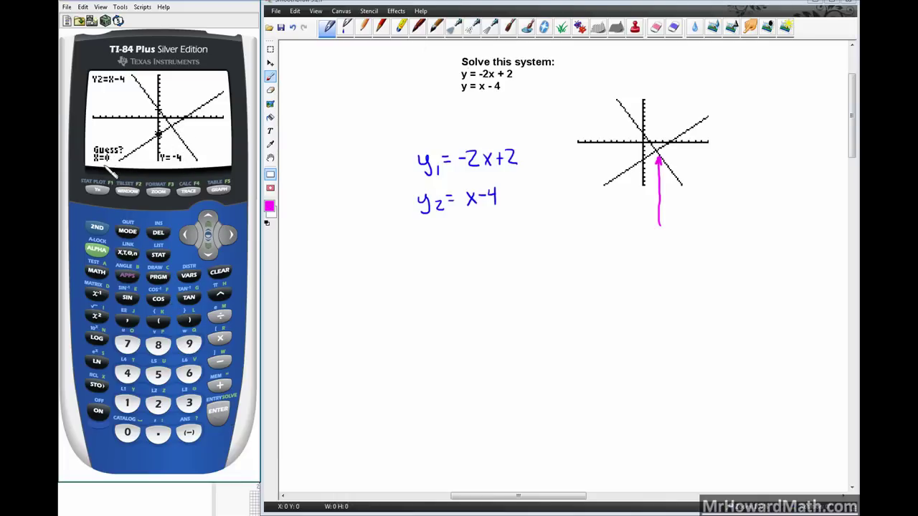
left_click(217, 410)
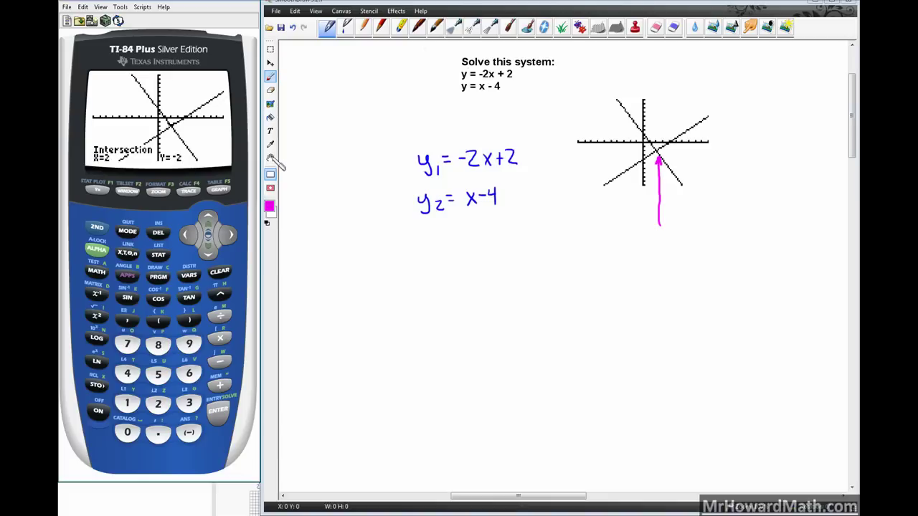
Step: In SmoothDraw, paste the calculator's intersection screen and place it below the first graph
left_click(296, 11)
left_click(321, 68)
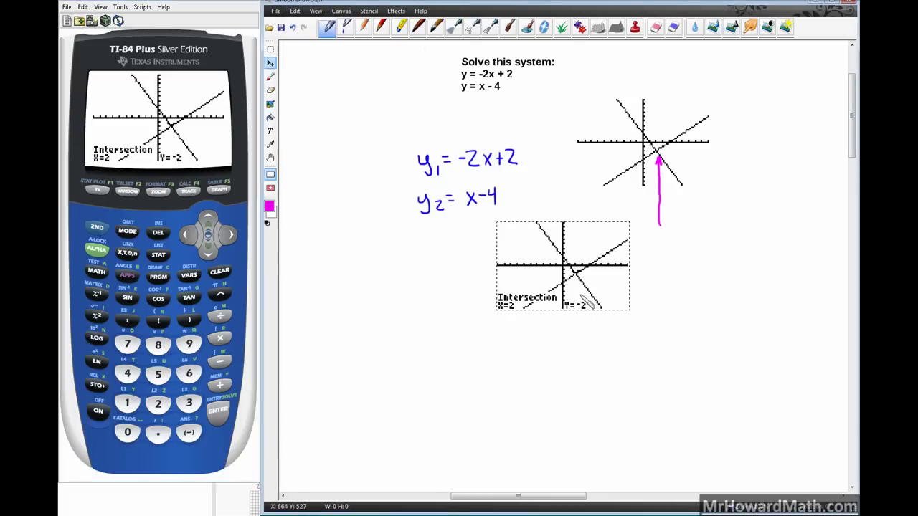
left_click_drag(587, 303, 676, 327)
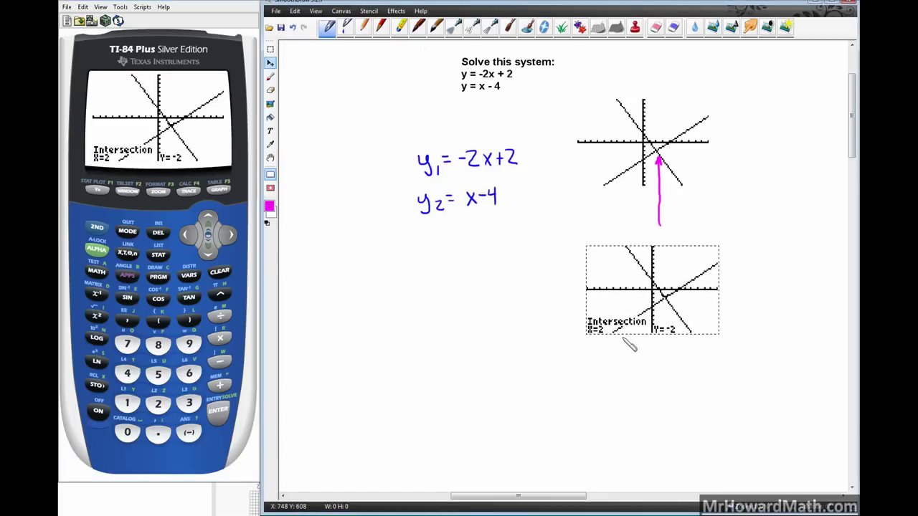
Step: Draw a box around the two handwritten equations with the brush in dark green (#008000)
left_click(270, 76)
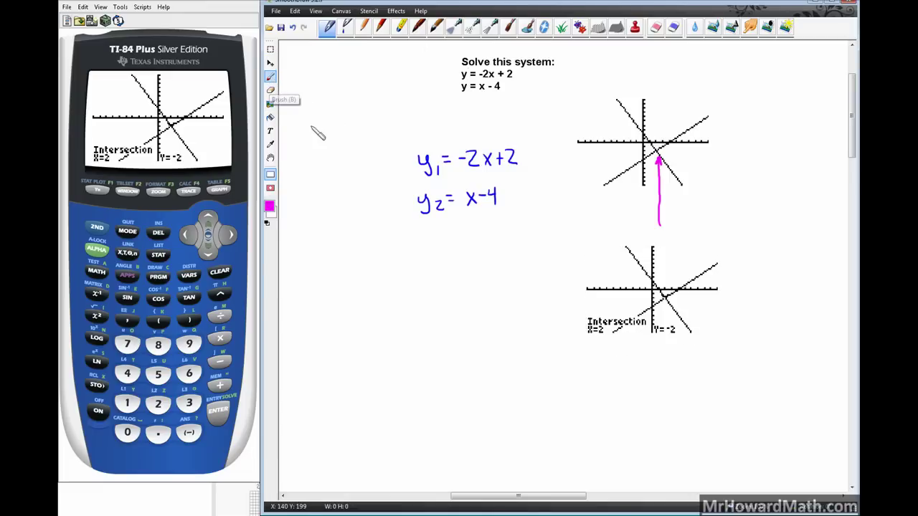
left_click(270, 206)
left_click(440, 238)
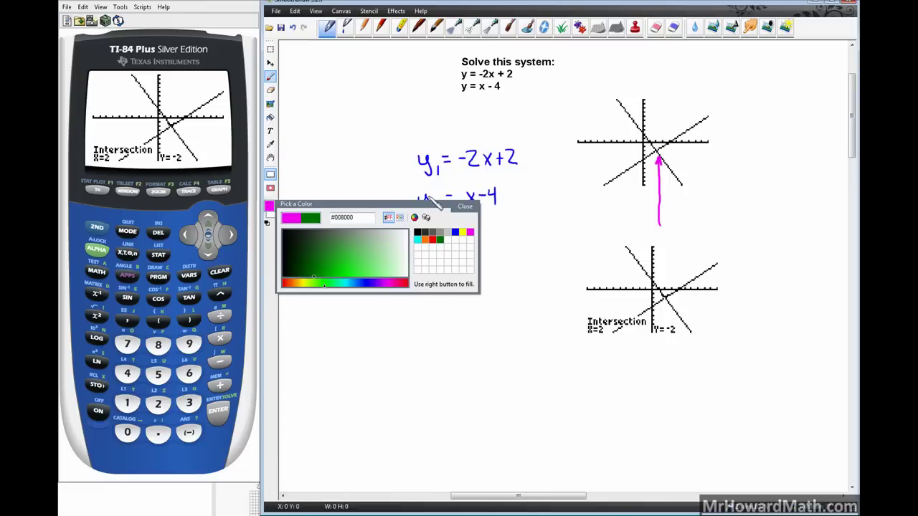
mouse_move(403, 137)
left_mouse_down()
mouse_move(402, 213)
mouse_move(429, 230)
mouse_move(489, 229)
mouse_move(524, 202)
left_mouse_up()
left_click(293, 27)
mouse_move(524, 130)
left_mouse_down()
mouse_move(404, 130)
mouse_move(400, 147)
left_mouse_up()
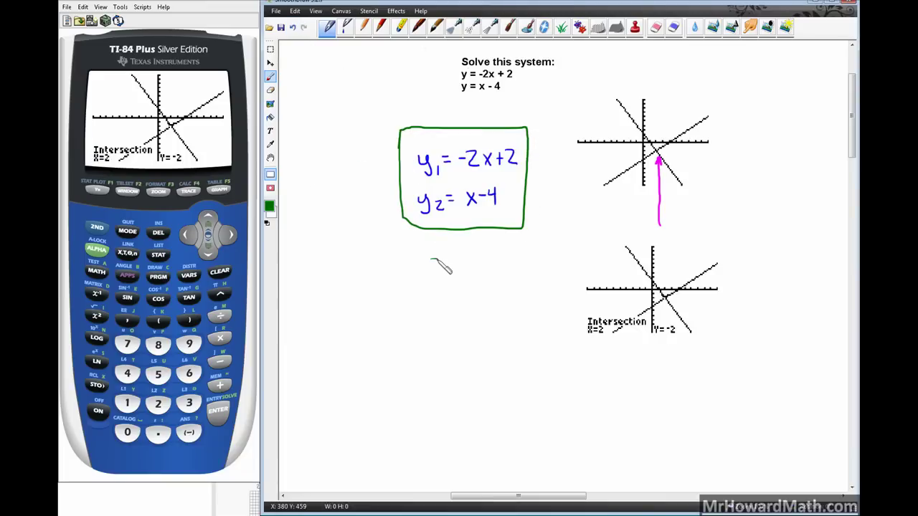
Step: Write 2,-2 with x,y beneath it in green below the box, and mark the equations with a bracket and the intersection with an arrow
mouse_move(431, 261)
left_mouse_down()
mouse_move(446, 282)
mouse_move(471, 262)
mouse_move(473, 274)
left_mouse_up()
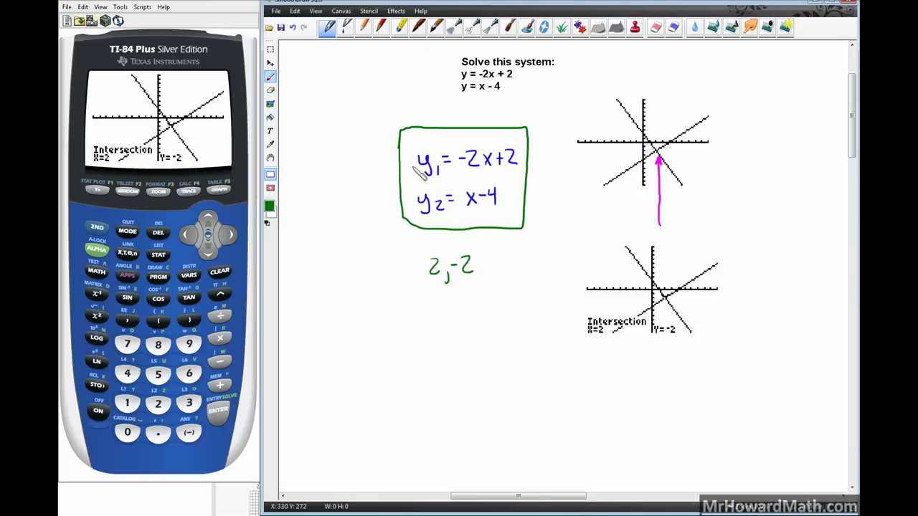
mouse_move(414, 165)
left_mouse_down()
mouse_move(404, 188)
mouse_move(412, 211)
left_mouse_up()
mouse_move(431, 307)
left_mouse_down()
mouse_move(426, 314)
mouse_move(445, 320)
left_mouse_up()
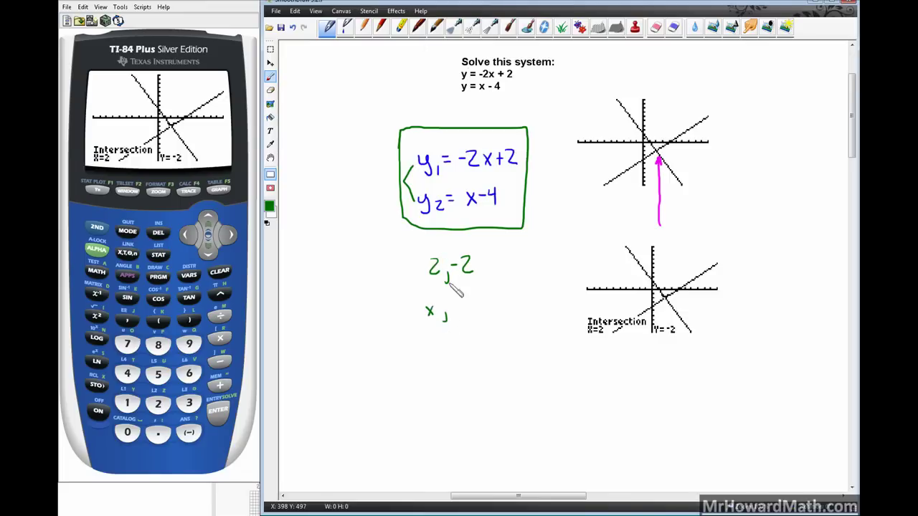
left_click_drag(444, 273, 463, 326)
mouse_move(672, 263)
left_mouse_down()
mouse_move(665, 289)
mouse_move(670, 283)
left_mouse_up()
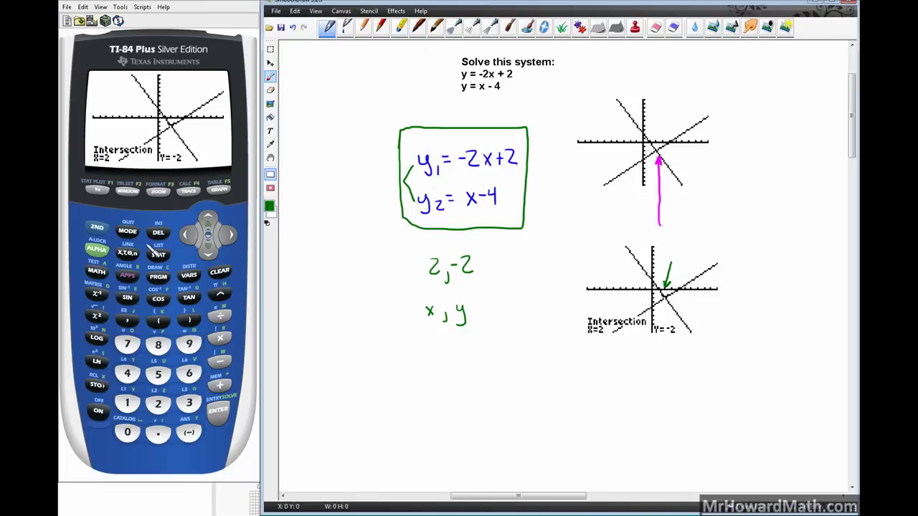
Step: Display the calculator's table of values for Y1 and Y2
left_click(98, 228)
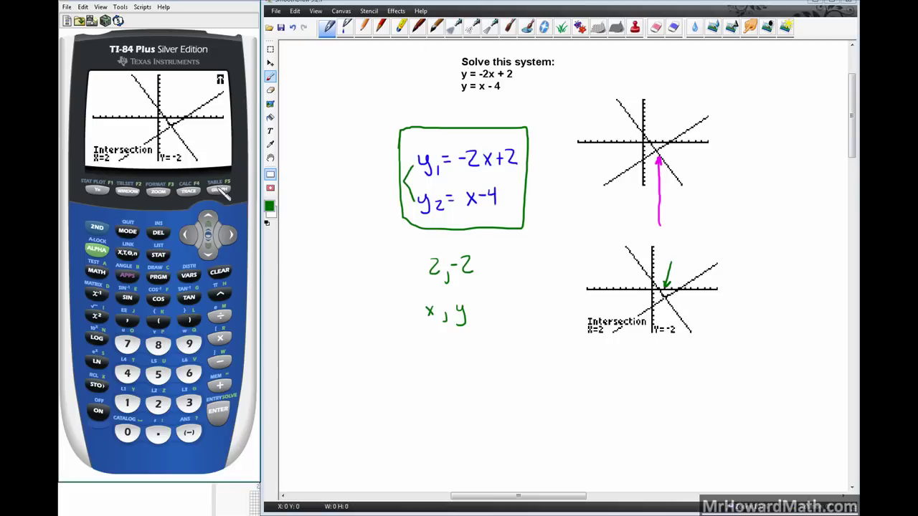
left_click(221, 190)
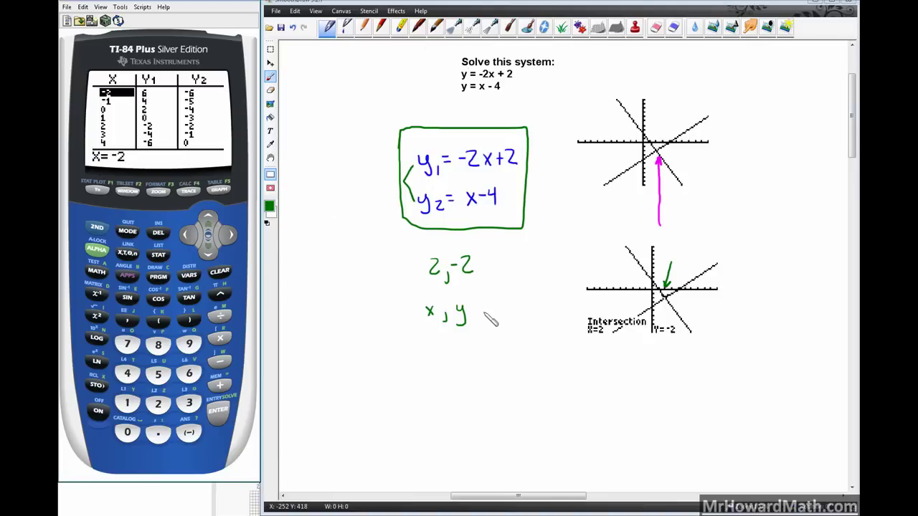
Step: Paste the calculator's table into the drawing below the intersection graph and mark its x = 2 row with the brush
left_click(295, 11)
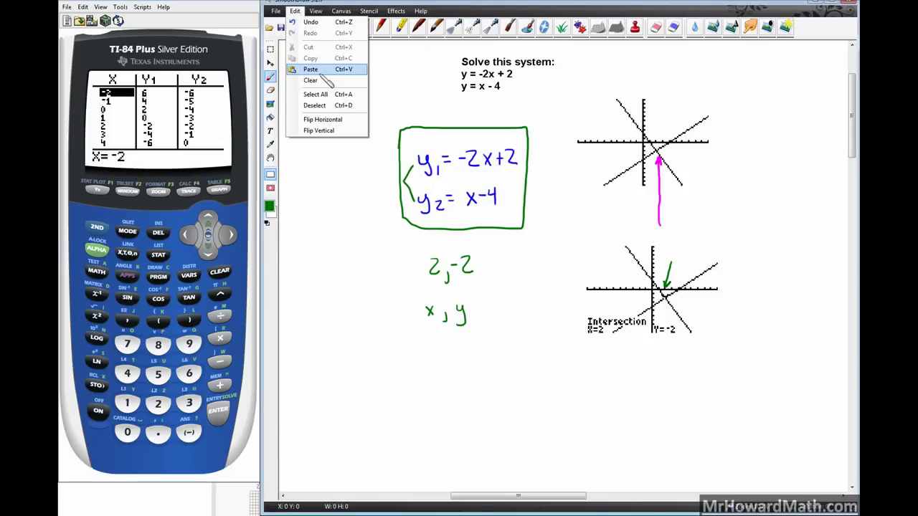
left_click(324, 68)
left_click_drag(548, 266, 642, 411)
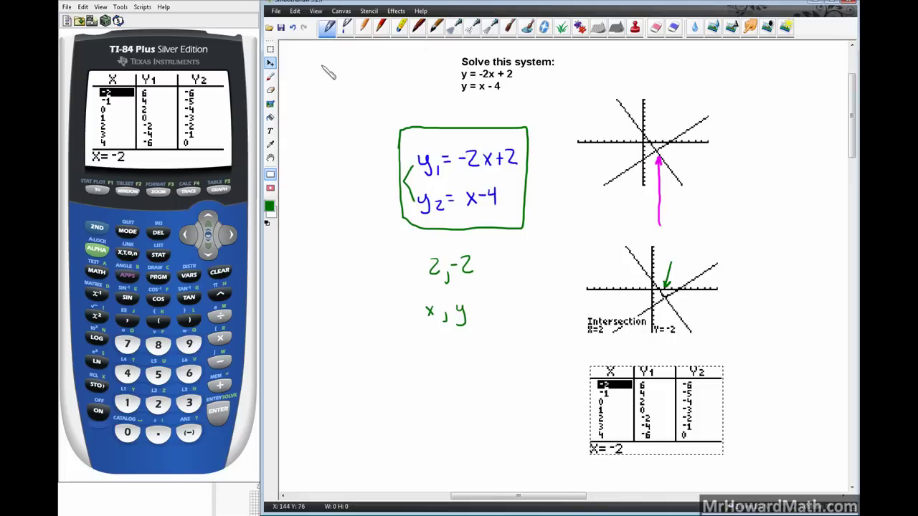
left_click(270, 76)
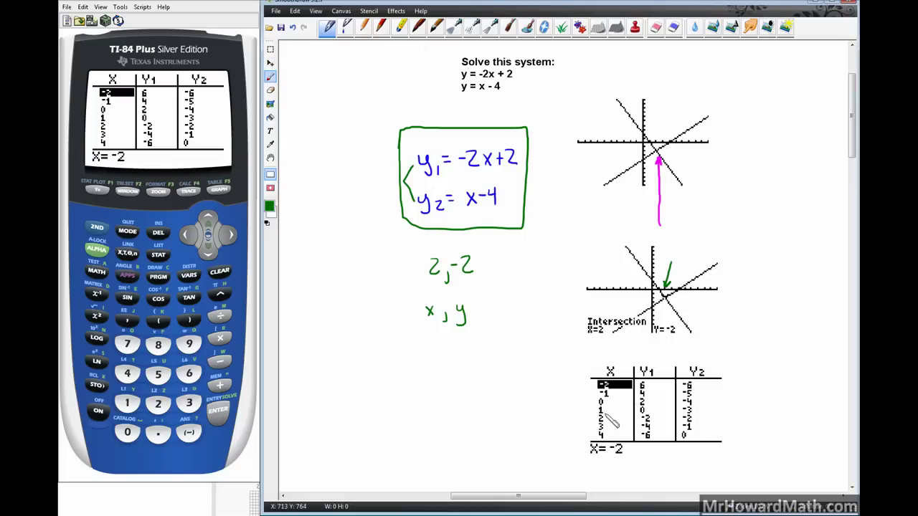
mouse_move(606, 416)
left_mouse_down()
mouse_move(597, 428)
mouse_move(713, 430)
mouse_move(706, 412)
mouse_move(595, 416)
left_mouse_up()
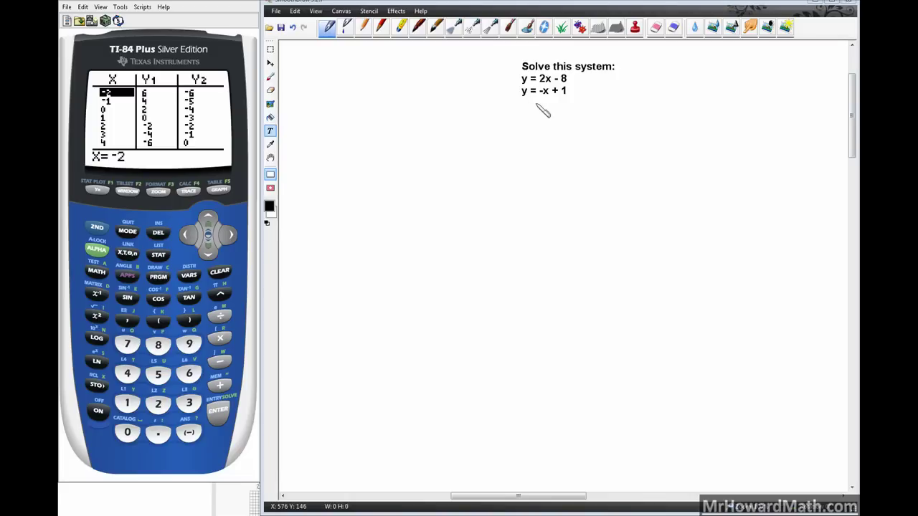
Step: Handwrite y1 = 2x - 8 and y2 = -x + 1 below the problem with the brush in blue (#0000FF)
left_click(271, 78)
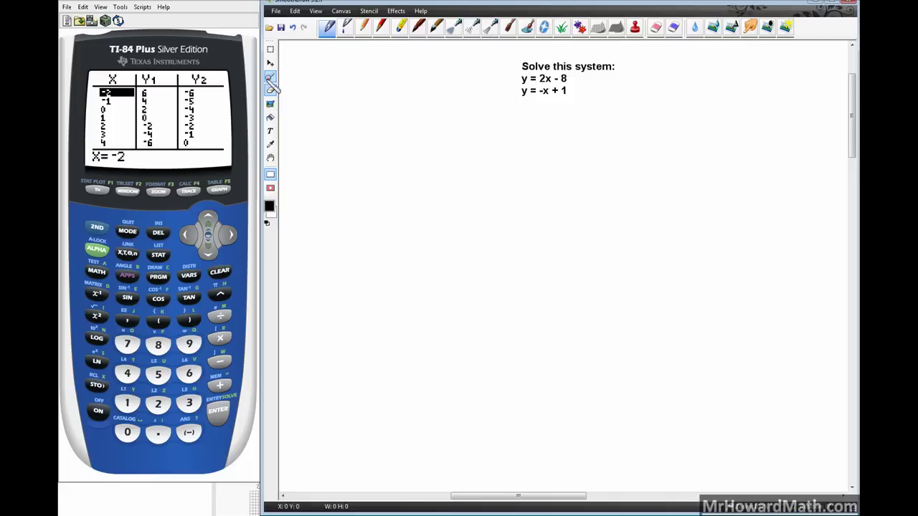
left_click(270, 206)
left_click(455, 232)
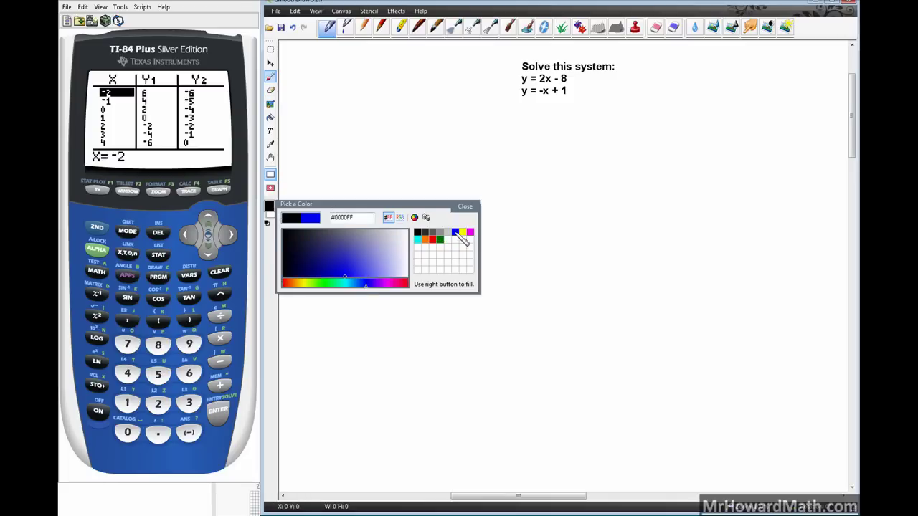
left_click(504, 92)
left_click(293, 28)
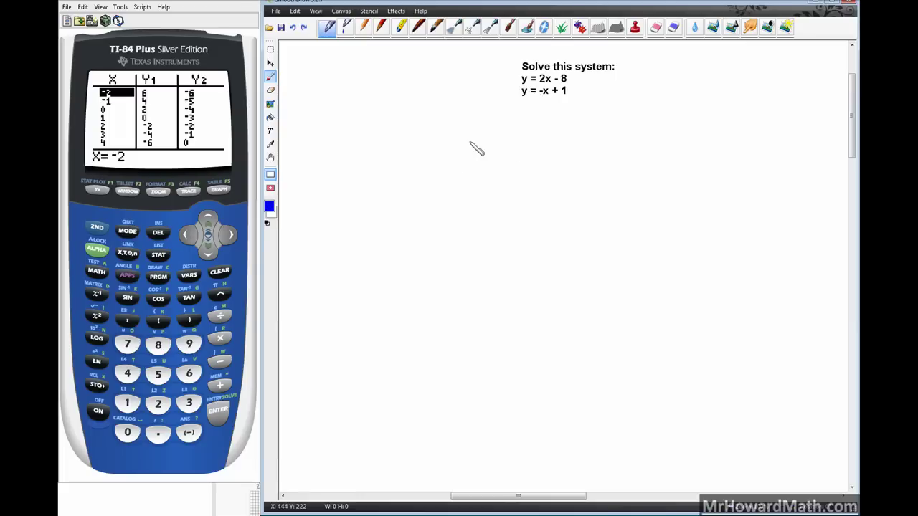
mouse_move(456, 134)
left_mouse_down()
mouse_move(469, 153)
mouse_move(491, 135)
mouse_move(507, 145)
left_mouse_up()
mouse_move(507, 136)
left_mouse_down()
mouse_move(499, 147)
mouse_move(529, 140)
mouse_move(528, 131)
left_mouse_up()
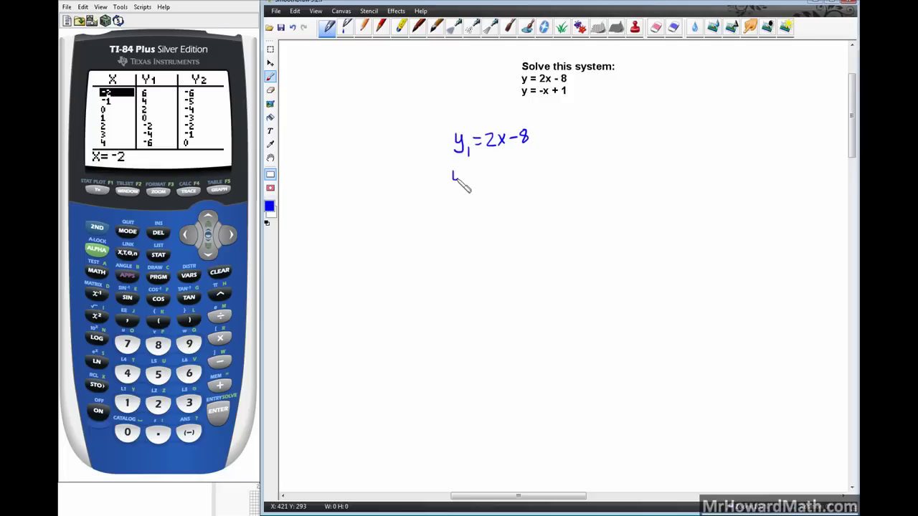
mouse_move(453, 172)
left_mouse_down()
mouse_move(460, 195)
mouse_move(518, 175)
left_mouse_up()
mouse_move(513, 169)
left_mouse_down()
mouse_move(513, 181)
mouse_move(524, 180)
left_mouse_up()
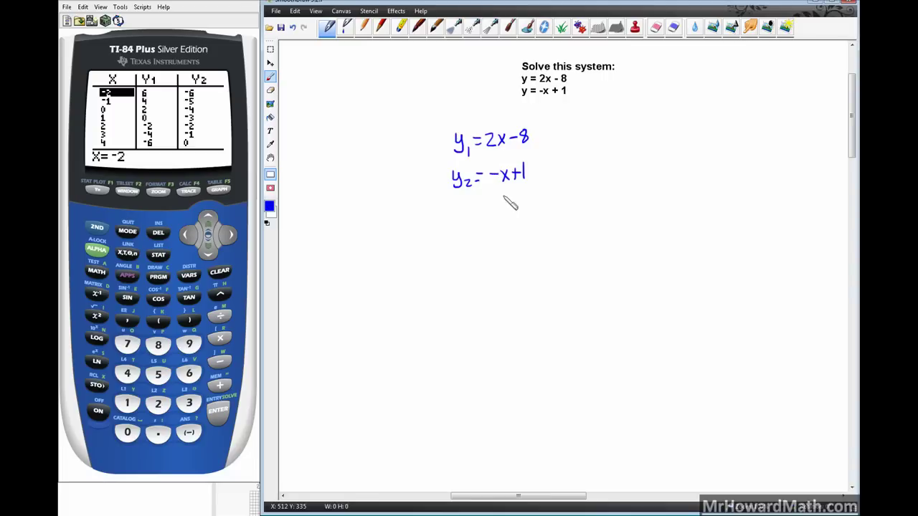
left_click_drag(457, 144, 457, 154)
Step: Replace the calculator's Y1 equation with 2X-8
left_click(97, 190)
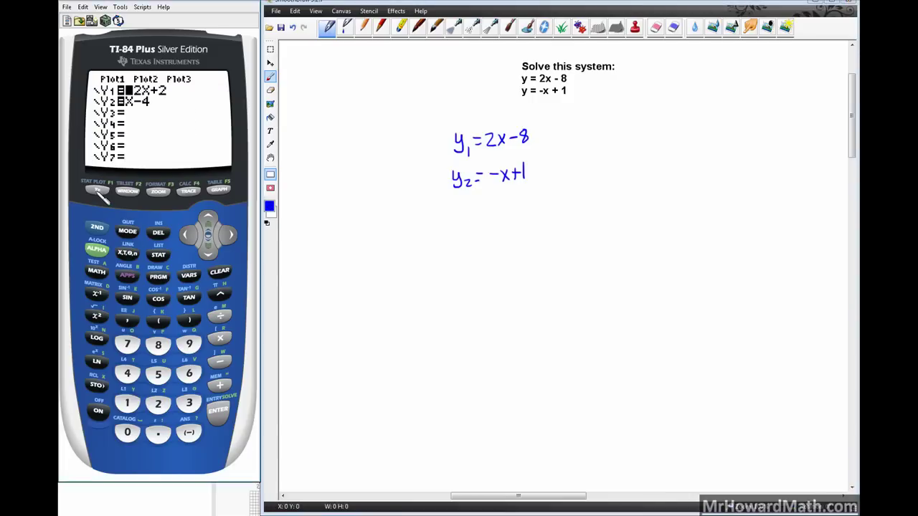
left_click(227, 272)
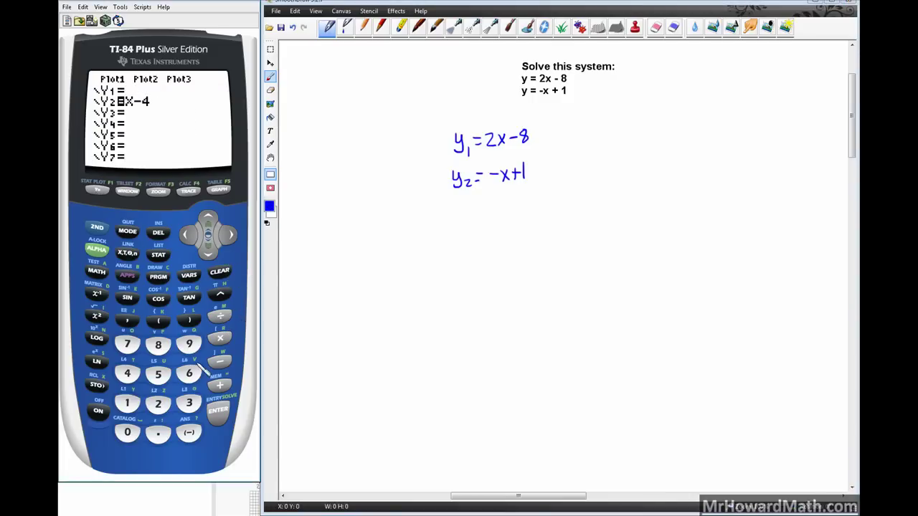
left_click(159, 403)
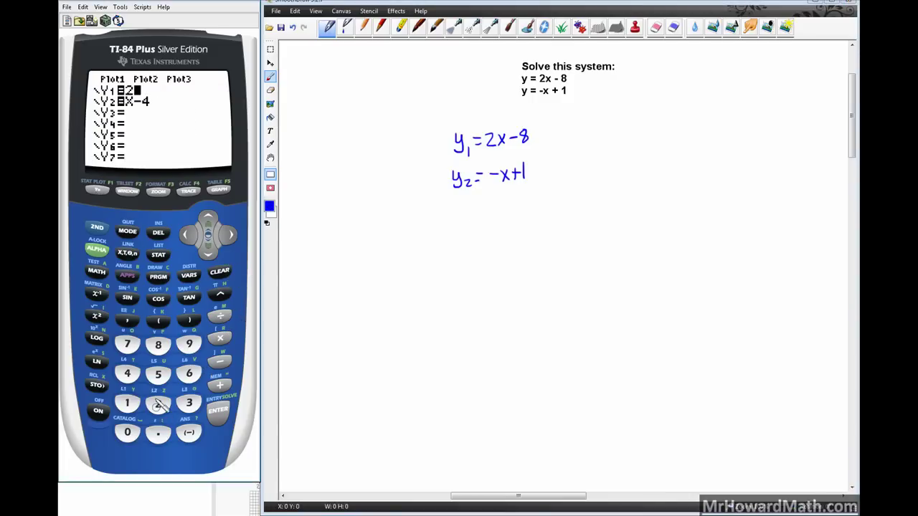
left_click(127, 253)
left_click(220, 361)
left_click(159, 345)
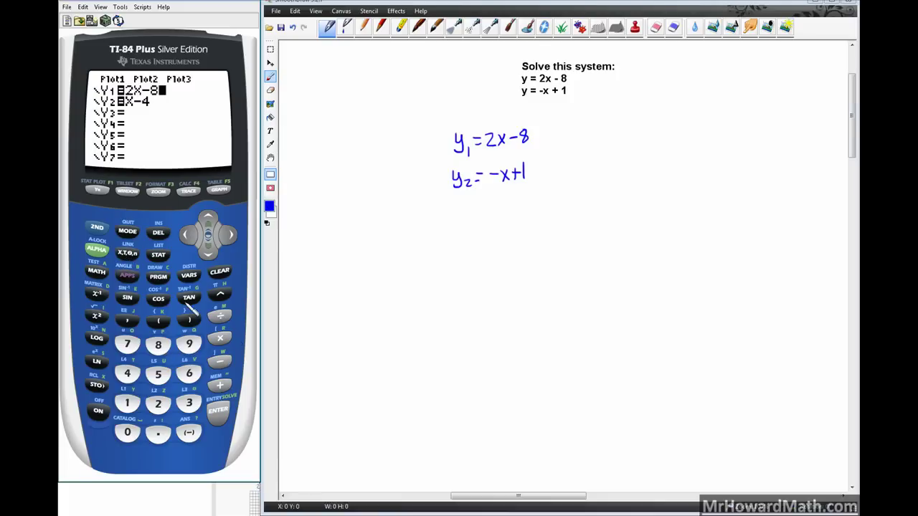
Step: Replace the calculator's Y2 equation with -X+1
left_click(207, 253)
left_click(220, 271)
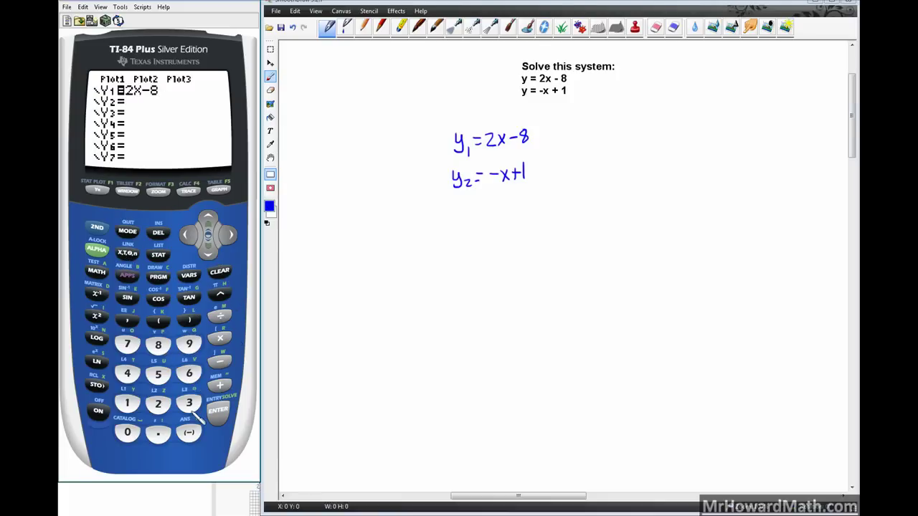
left_click(190, 432)
left_click(127, 253)
left_click(220, 385)
left_click(128, 403)
Step: Display the calculator's table of values, paste it into the drawing and place it beside the printed problem
left_click(220, 190)
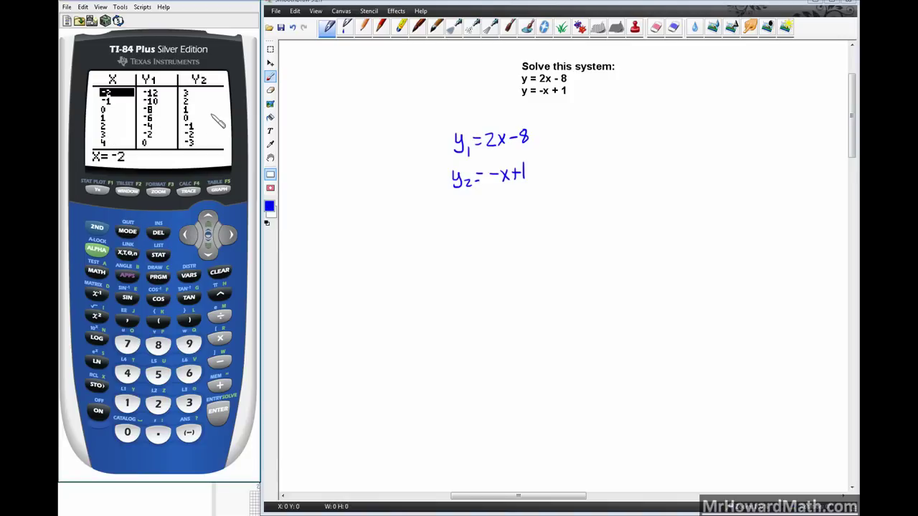
left_click(295, 10)
left_click(326, 74)
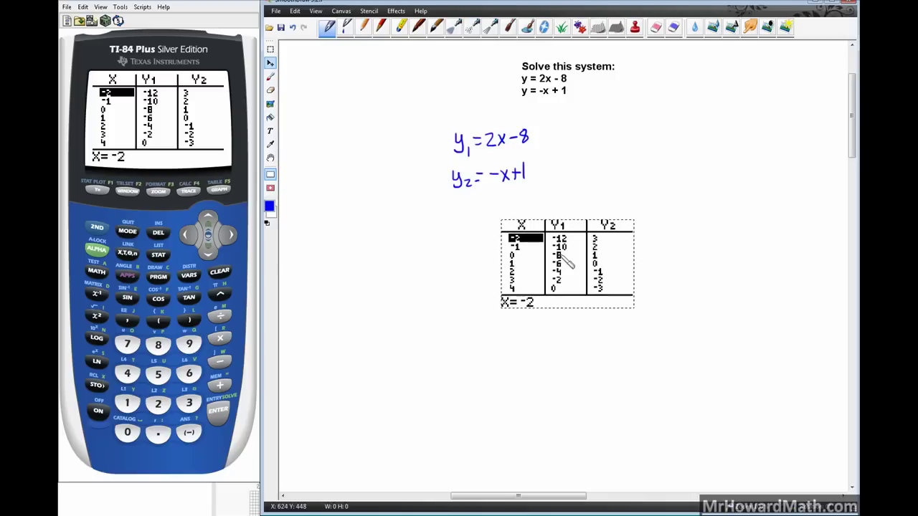
left_click_drag(540, 209, 707, 46)
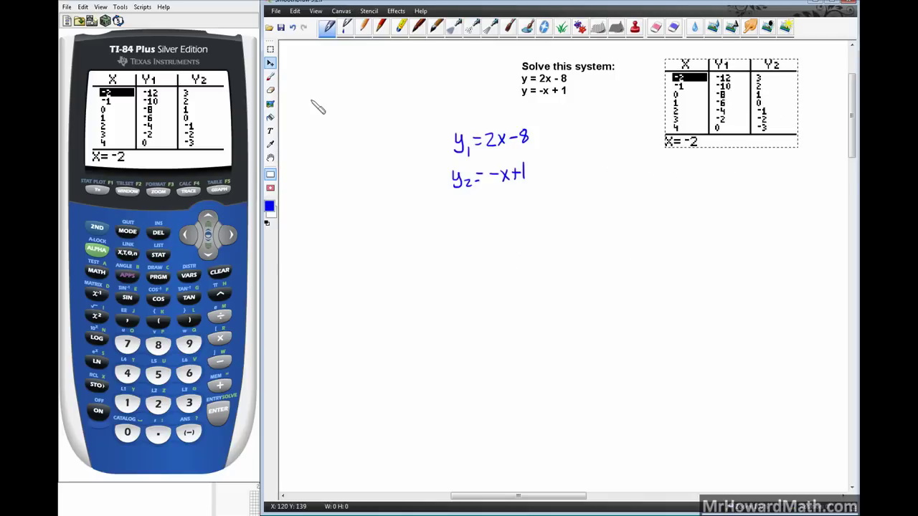
Step: Circle the x = 3 row of the pasted table in blue and write (x,y) with (3,-2) beneath it below the equations
left_click(270, 76)
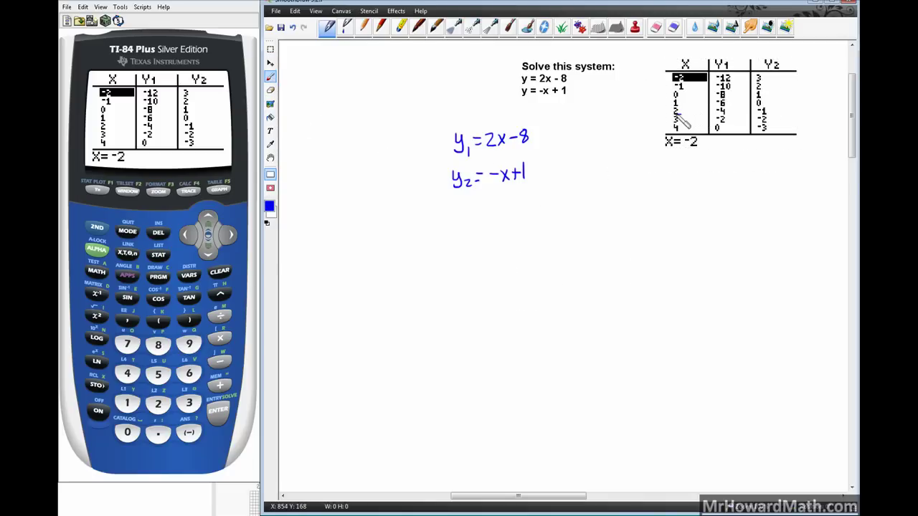
mouse_move(675, 115)
left_mouse_down()
mouse_move(673, 133)
mouse_move(776, 125)
mouse_move(765, 112)
mouse_move(686, 122)
left_mouse_up()
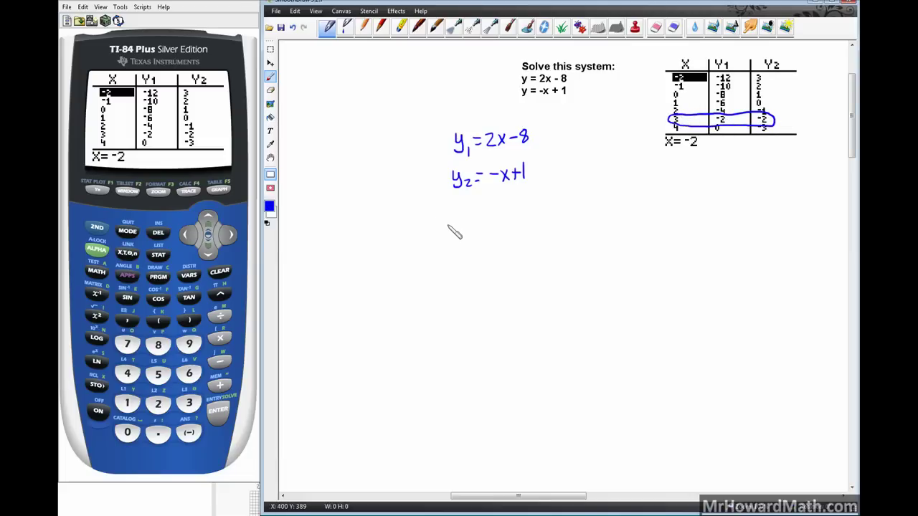
mouse_move(448, 224)
left_mouse_down()
mouse_move(459, 239)
mouse_move(449, 239)
mouse_move(469, 233)
left_mouse_up()
mouse_move(474, 224)
left_mouse_down()
mouse_move(471, 238)
mouse_move(445, 239)
mouse_move(481, 240)
left_mouse_up()
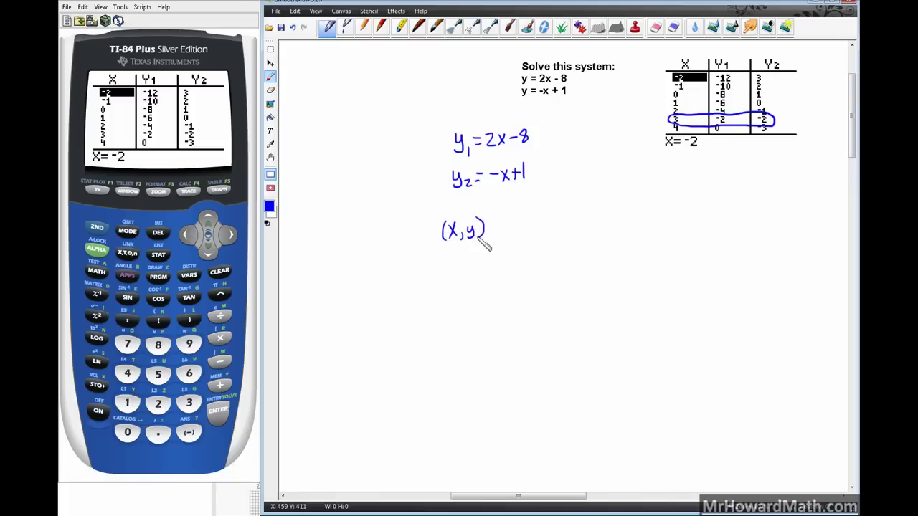
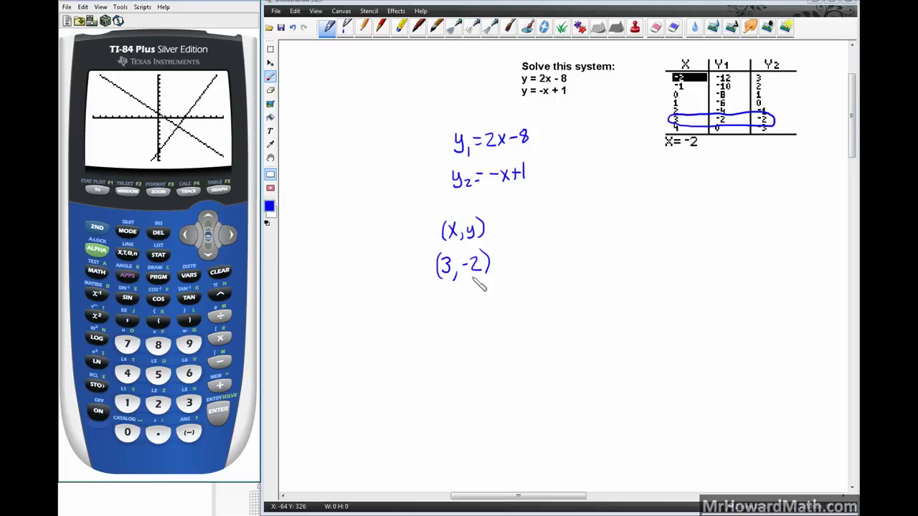
Step: Calculate the intersection of Y1 and Y2 on the calculator's graph with the intersect command
left_click(98, 228)
left_click(190, 191)
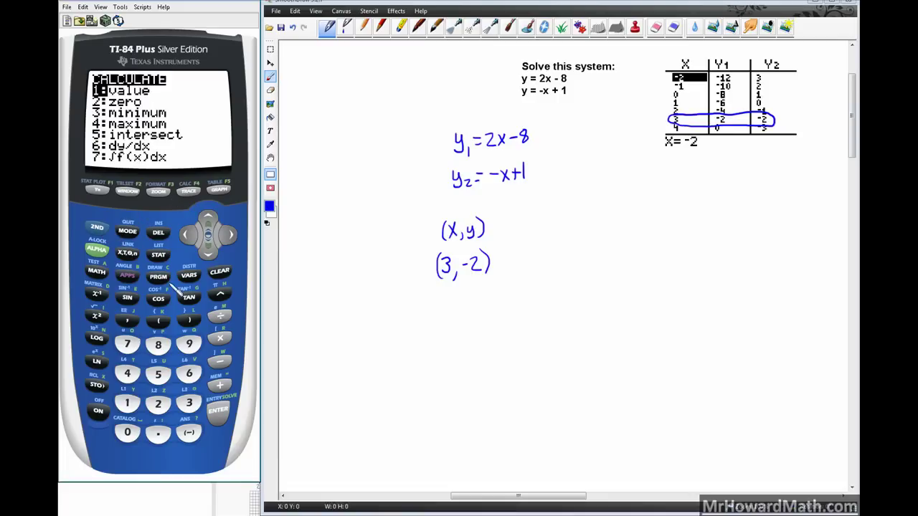
left_click(159, 374)
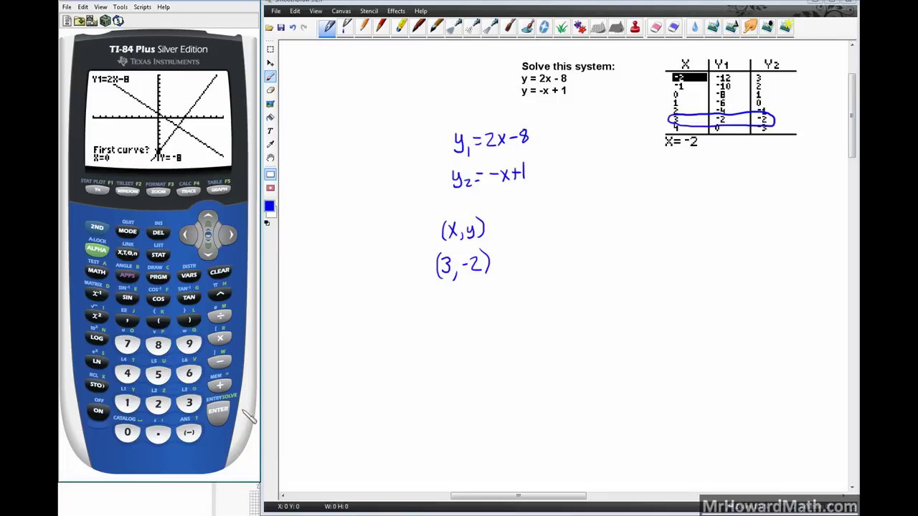
left_click(220, 412)
left_click(220, 414)
left_click(219, 415)
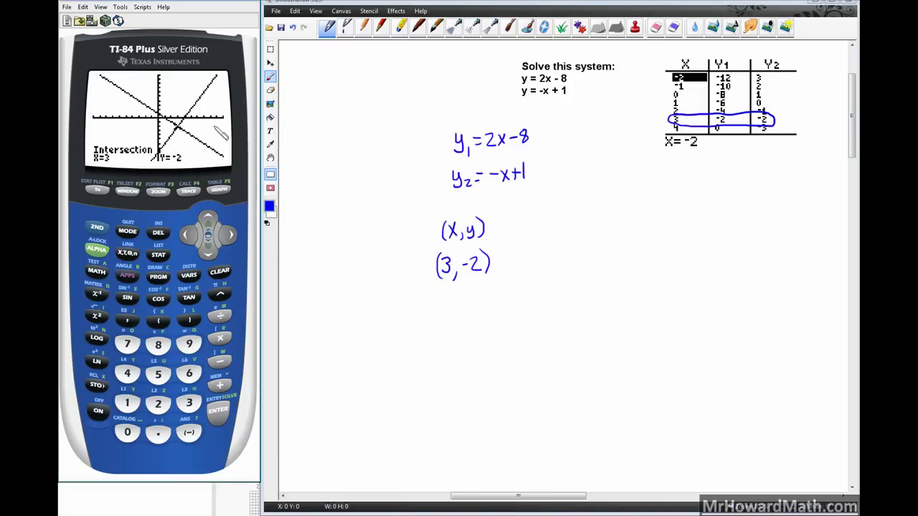
Step: Paste the calculator's intersection graph into the drawing and place it below the table
left_click(294, 11)
left_click(327, 83)
left_click_drag(563, 266, 725, 215)
Step: Mark the intersection point on the pasted graph with a brush-drawn arrow in dark green (#008000)
left_click(269, 207)
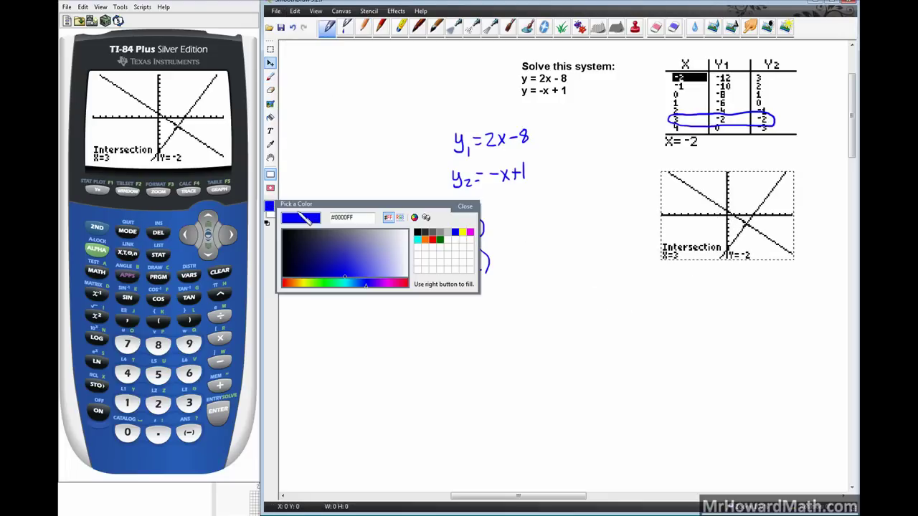
left_click(439, 240)
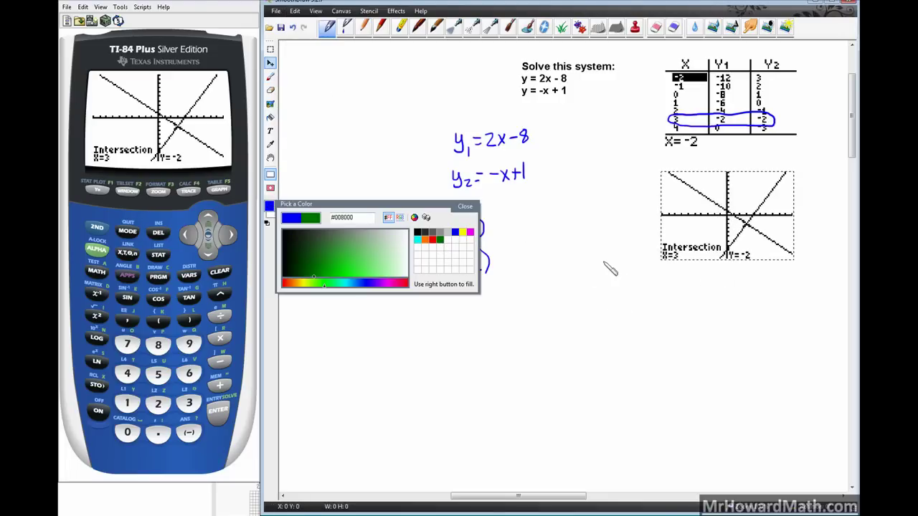
left_click(272, 78)
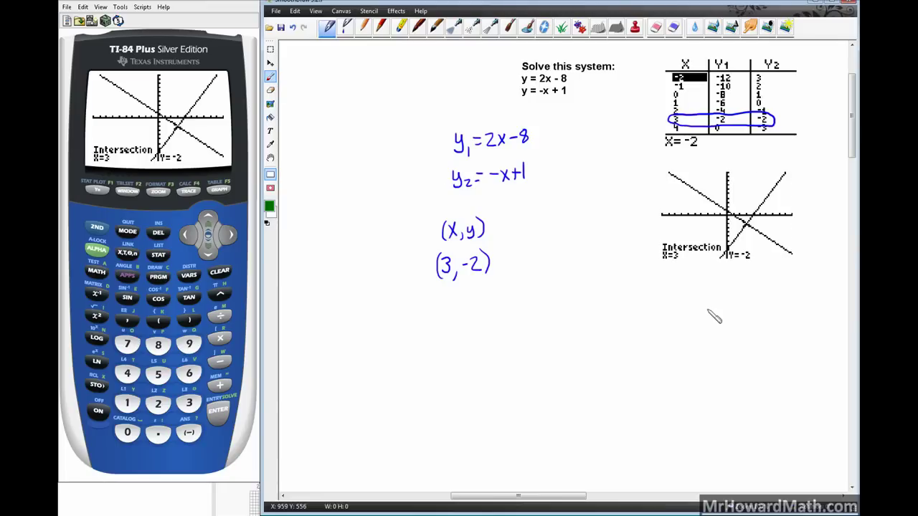
mouse_move(780, 291)
left_mouse_down()
mouse_move(749, 228)
mouse_move(747, 238)
left_mouse_up()
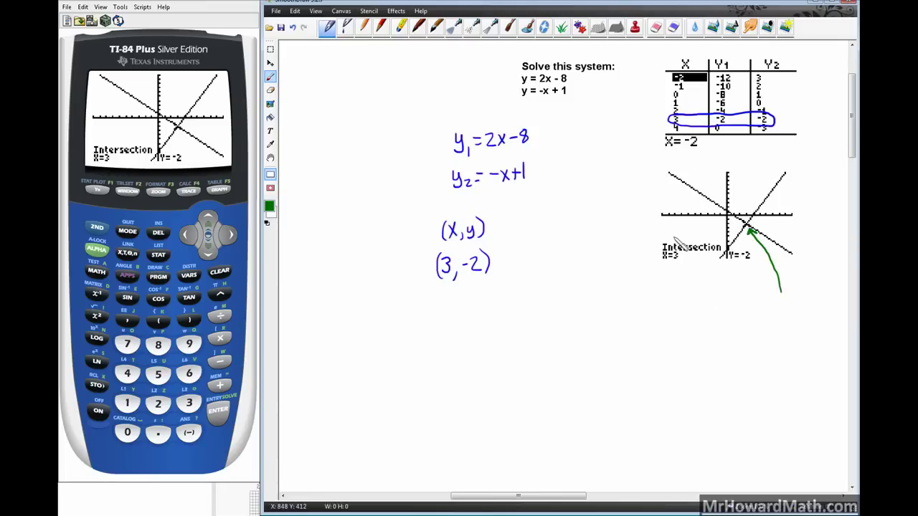
mouse_move(680, 238)
left_mouse_down()
mouse_move(653, 252)
mouse_move(682, 274)
mouse_move(752, 273)
mouse_move(760, 255)
mouse_move(749, 243)
mouse_move(674, 240)
left_mouse_up()
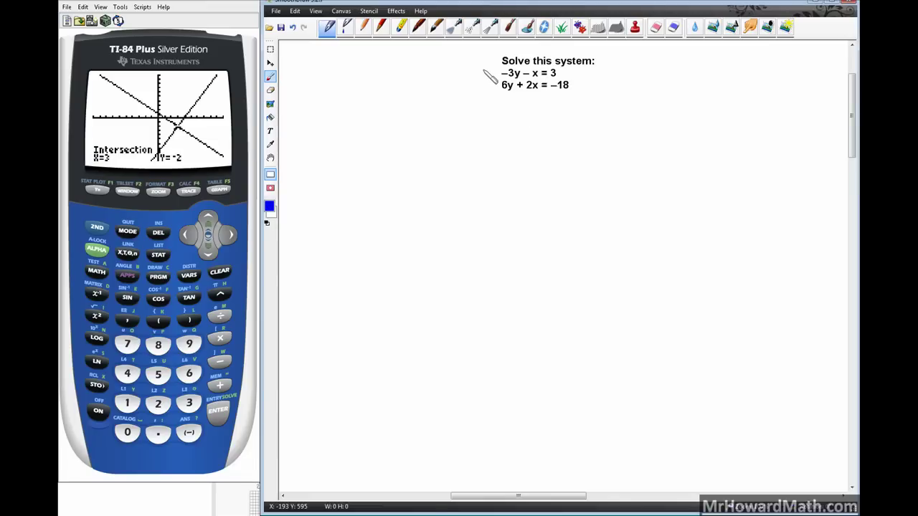
Step: Label the printed equations y1 and y2 in blue, and write -3y - x = 3 and 6y + 2x = -18 side by side below
left_click_drag(485, 72, 494, 94)
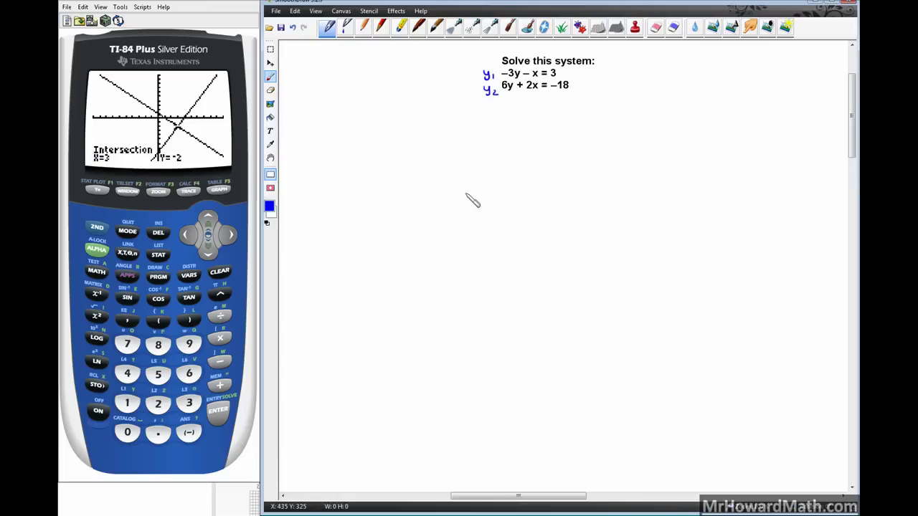
mouse_move(446, 164)
left_mouse_down()
mouse_move(477, 174)
mouse_move(509, 170)
left_mouse_up()
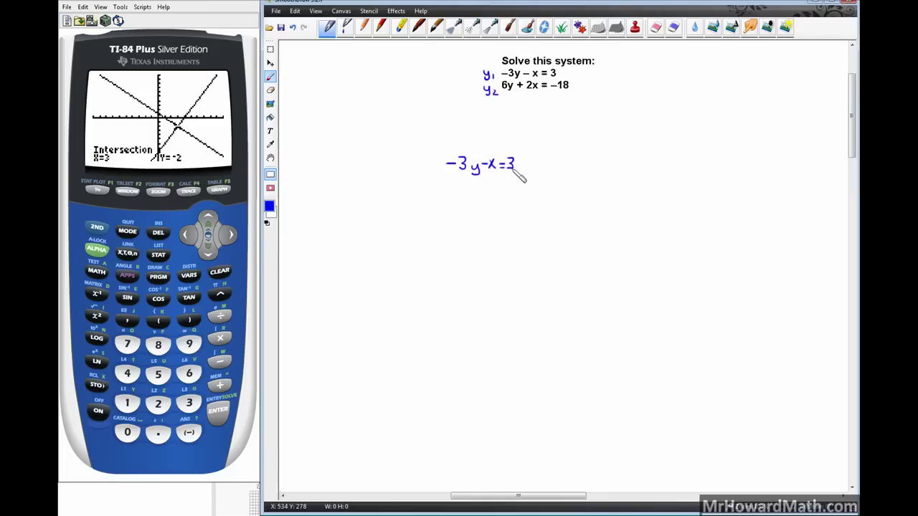
mouse_move(665, 156)
left_mouse_down()
mouse_move(698, 155)
mouse_move(699, 165)
mouse_move(746, 154)
left_mouse_up()
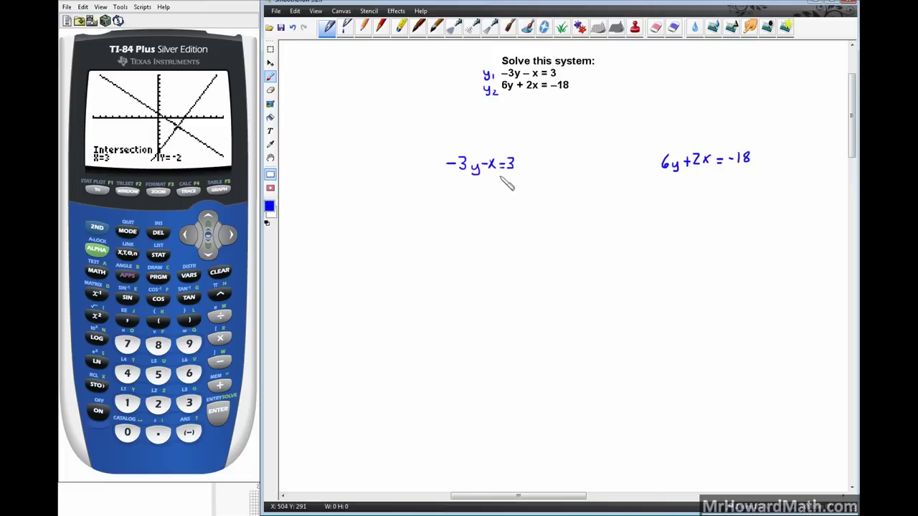
Step: Below -3y - x = 3, write adding x to both sides, dividing each term by -3, and the start of the result, y = -1
mouse_move(485, 179)
left_mouse_down()
mouse_move(486, 189)
mouse_move(524, 189)
left_mouse_up()
left_click_drag(520, 185, 537, 188)
left_click_drag(537, 181, 531, 188)
left_click_drag(453, 192, 536, 189)
mouse_move(492, 158)
left_mouse_down()
mouse_move(494, 184)
mouse_move(470, 205)
mouse_move(487, 208)
mouse_move(487, 217)
mouse_move(508, 202)
mouse_move(507, 213)
mouse_move(528, 213)
left_mouse_up()
mouse_move(457, 216)
left_mouse_down()
mouse_move(488, 219)
mouse_move(477, 236)
mouse_move(510, 217)
mouse_move(500, 226)
mouse_move(535, 227)
left_mouse_up()
mouse_move(462, 202)
left_mouse_down()
mouse_move(483, 236)
mouse_move(466, 273)
mouse_move(507, 268)
left_mouse_up()
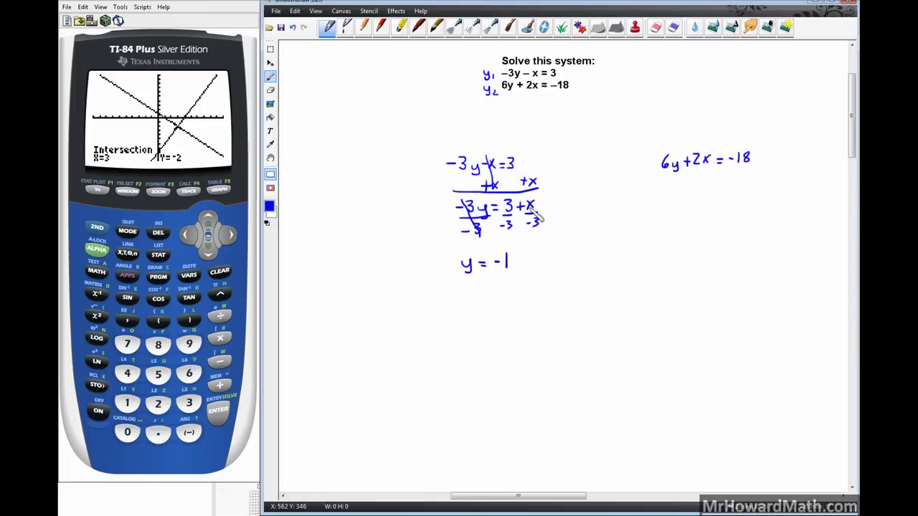
Step: Write the side note 1x/-3 = -1/3x and complete the first solved equation as y = -1 - 1/3x
left_click_drag(536, 211, 529, 210)
mouse_move(721, 392)
left_mouse_down()
mouse_move(734, 392)
mouse_move(736, 402)
mouse_move(722, 391)
mouse_move(778, 387)
mouse_move(774, 400)
mouse_move(790, 399)
left_mouse_up()
left_click_drag(790, 389, 782, 399)
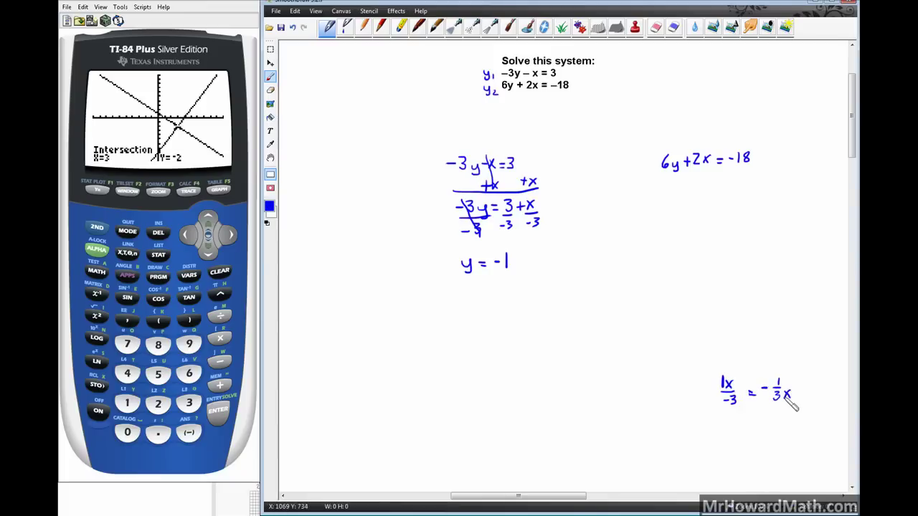
mouse_move(516, 261)
left_mouse_down()
mouse_move(530, 258)
mouse_move(546, 269)
mouse_move(538, 270)
left_mouse_up()
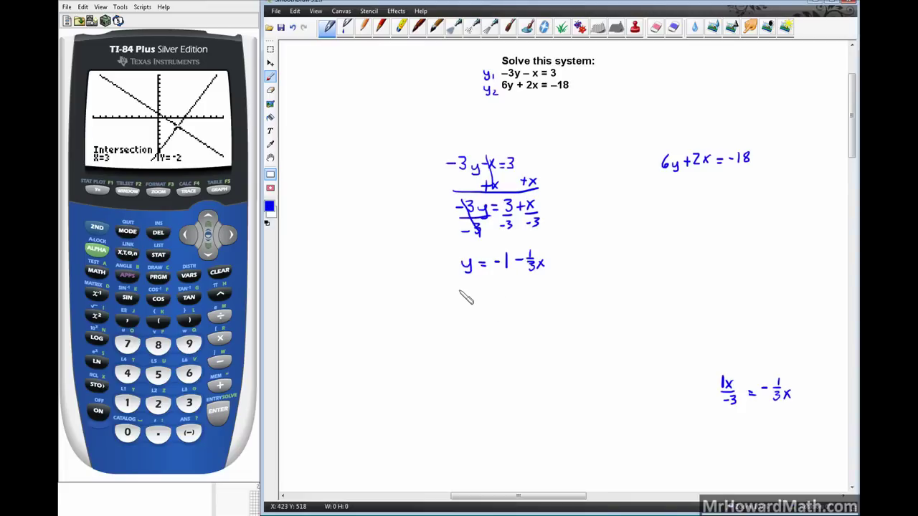
Step: Reorder the first solved equation as y = -1/3x - 1, and subtract 2x from both sides of 6y + 2x = -18, giving 6y = -18 - 2x
mouse_move(460, 293)
left_mouse_down()
mouse_move(462, 306)
mouse_move(491, 292)
mouse_move(526, 299)
left_mouse_up()
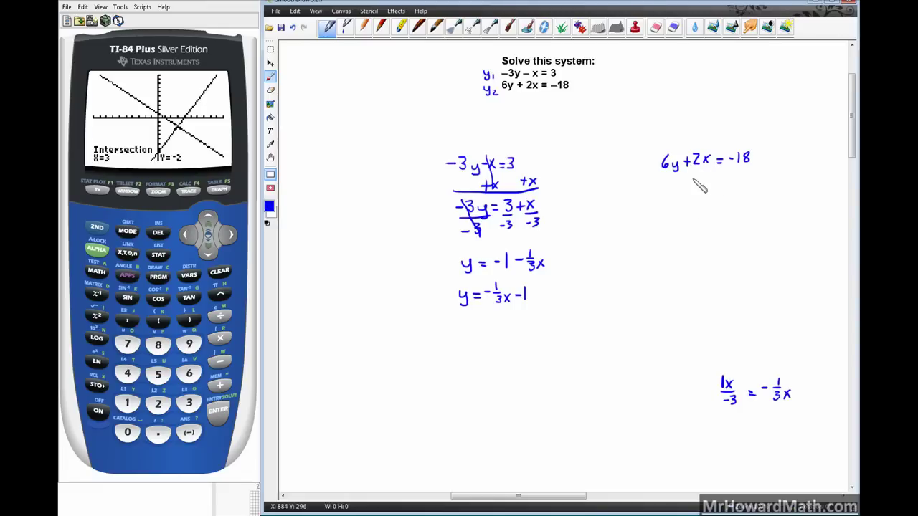
left_click_drag(683, 179, 701, 183)
left_click_drag(754, 173, 777, 179)
left_click_drag(778, 171, 770, 178)
left_click_drag(671, 189, 752, 190)
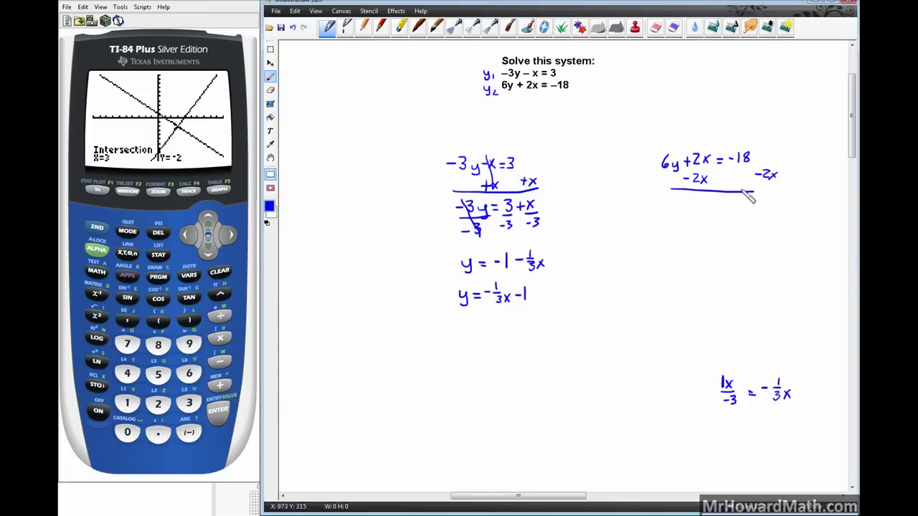
mouse_move(699, 154)
left_mouse_down()
mouse_move(709, 184)
mouse_move(690, 205)
mouse_move(699, 213)
mouse_move(710, 203)
mouse_move(762, 207)
left_mouse_up()
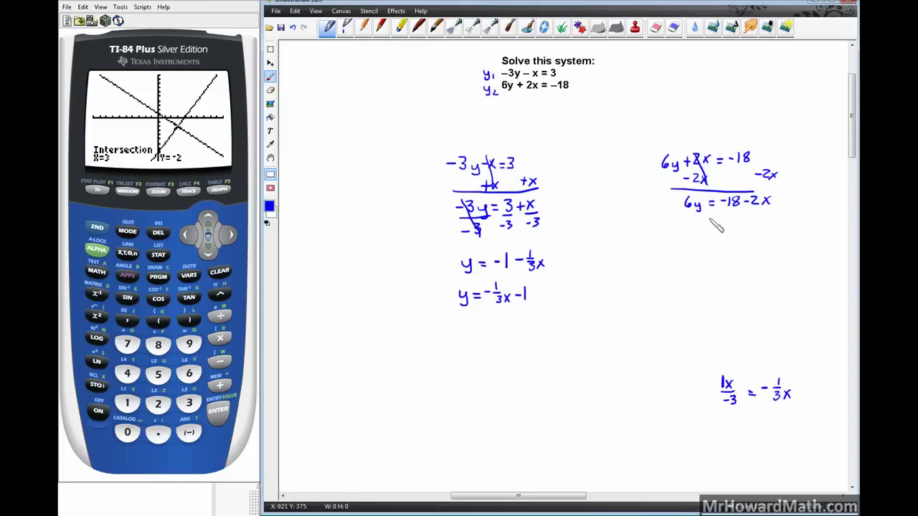
Step: Divide each term of 6y = -18 - 2x by 6, writing y = -3 - 1/3x and its reordered form y = -1/3x - 3
mouse_move(684, 210)
left_mouse_down()
mouse_move(703, 210)
mouse_move(693, 228)
mouse_move(771, 209)
mouse_move(761, 225)
left_mouse_up()
mouse_move(697, 199)
left_mouse_down()
mouse_move(699, 230)
mouse_move(688, 264)
mouse_move(710, 256)
left_mouse_up()
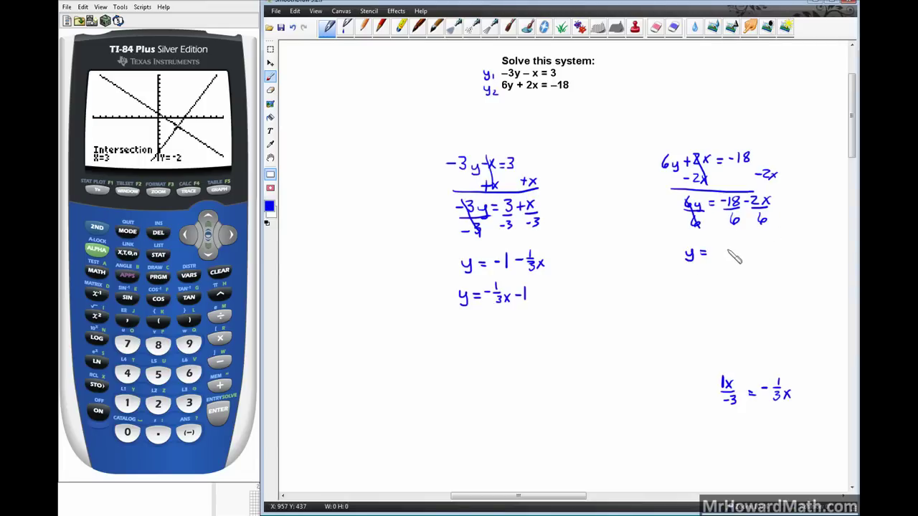
left_click_drag(714, 251, 719, 249)
left_click_drag(748, 253, 765, 256)
mouse_move(687, 278)
left_mouse_down()
mouse_move(689, 293)
mouse_move(710, 280)
left_mouse_up()
mouse_move(704, 284)
left_mouse_down()
mouse_move(718, 273)
mouse_move(726, 285)
mouse_move(741, 283)
left_mouse_up()
mouse_move(741, 275)
left_mouse_down()
mouse_move(733, 284)
mouse_move(753, 275)
mouse_move(753, 283)
left_mouse_up()
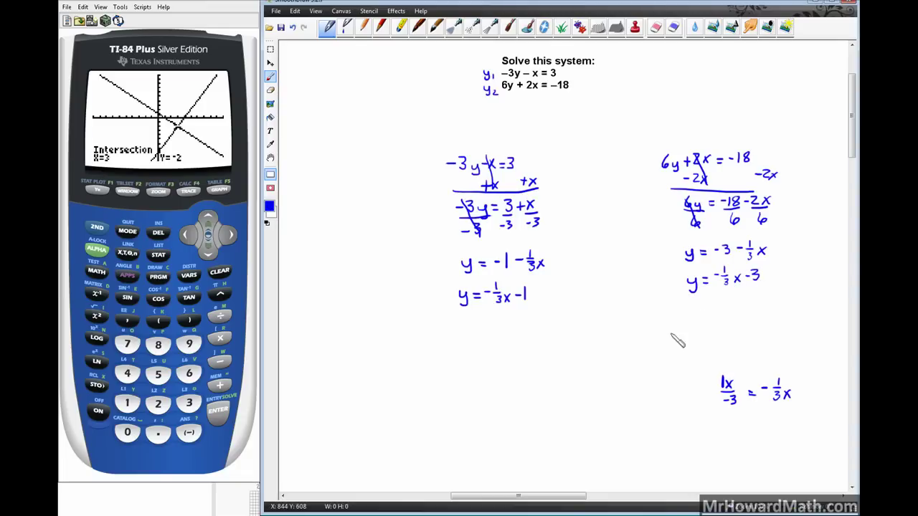
Step: In dark green (#008000), draw arrows to the slopes and constants of both solved equations, and write "No Solution" below them
left_click(270, 207)
left_click(440, 240)
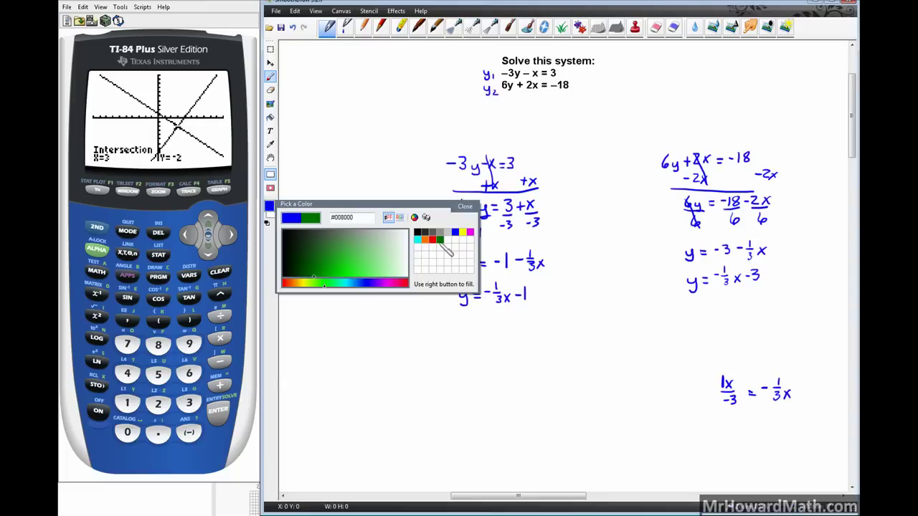
left_click(464, 206)
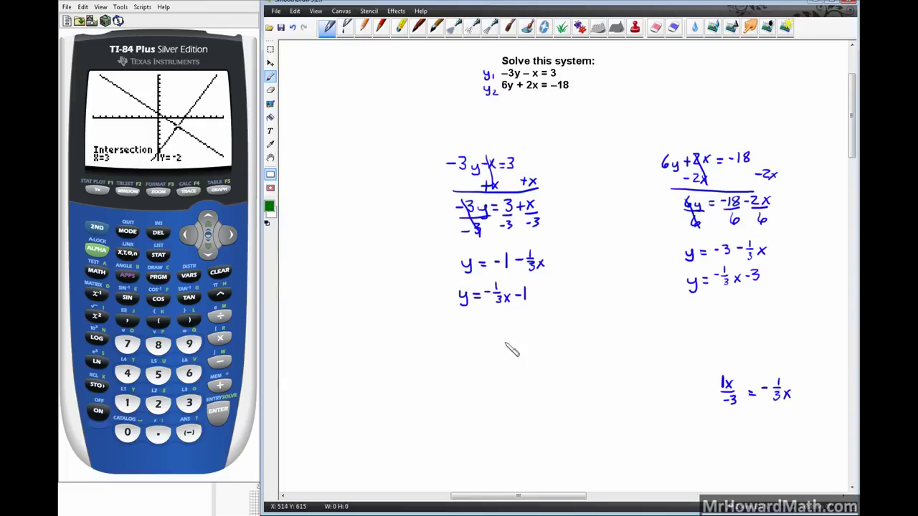
mouse_move(499, 331)
left_mouse_down()
mouse_move(498, 313)
mouse_move(503, 320)
left_mouse_up()
left_click_drag(726, 316, 732, 304)
left_click_drag(534, 305, 537, 308)
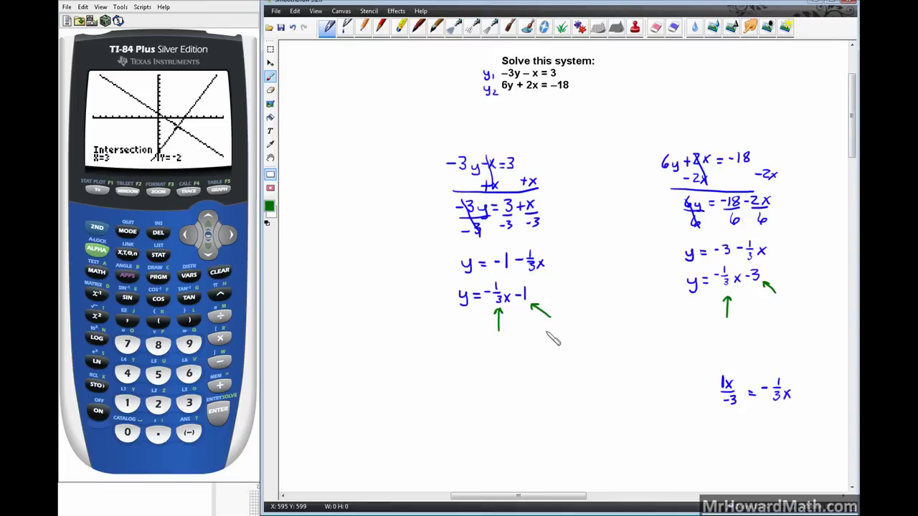
mouse_move(507, 371)
left_mouse_down()
mouse_move(547, 354)
mouse_move(585, 358)
left_mouse_up()
left_click(522, 367)
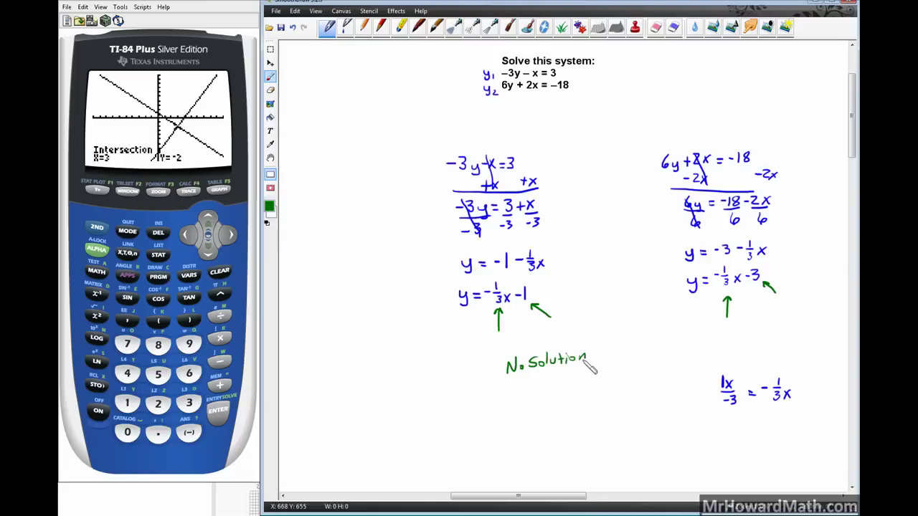
Step: In the calculator's equation editor, replace Y1 with -(1/3)X-1
left_click(99, 191)
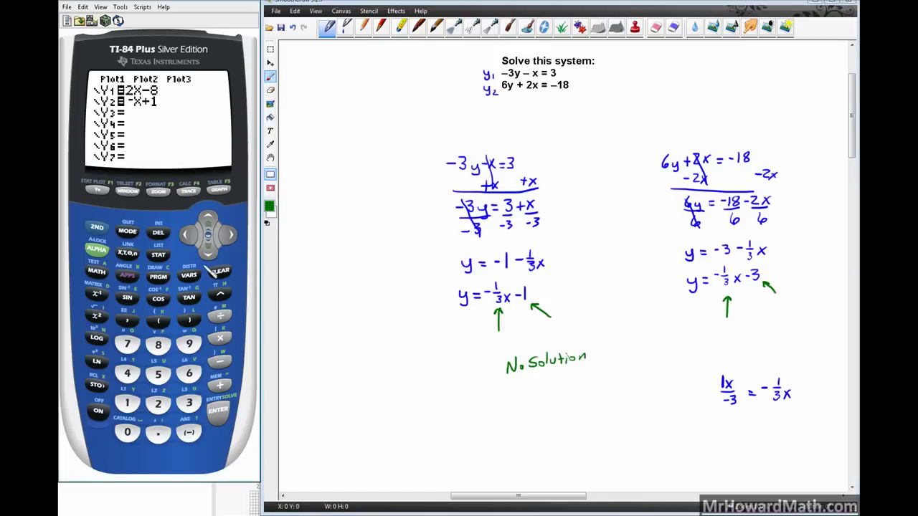
left_click(220, 271)
left_click(190, 432)
left_click(157, 320)
left_click(127, 402)
left_click(220, 316)
left_click(190, 403)
left_click(189, 319)
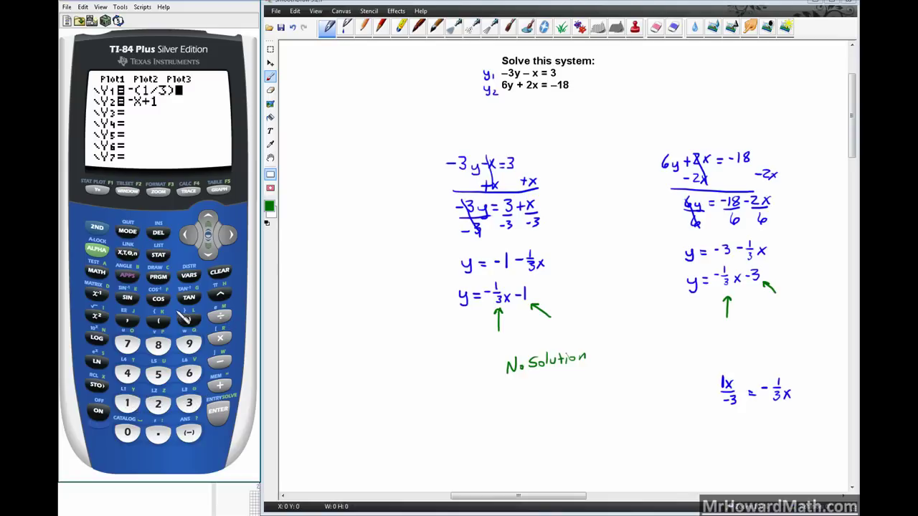
left_click(127, 253)
left_click(220, 360)
left_click(127, 403)
Step: Replace Y2 with -(1/3)X-3 and graph both equations on the calculator
left_click(208, 253)
left_click(220, 272)
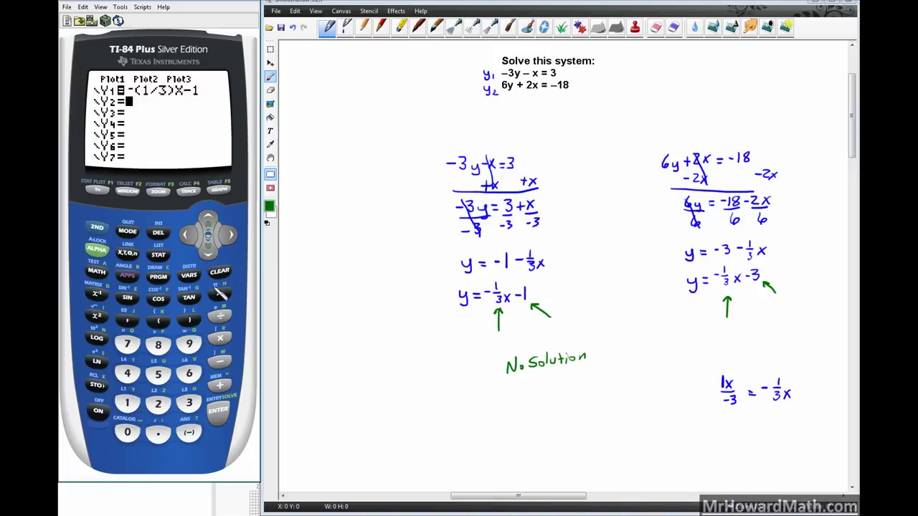
left_click(189, 433)
left_click(157, 320)
left_click(129, 402)
left_click(220, 316)
left_click(189, 402)
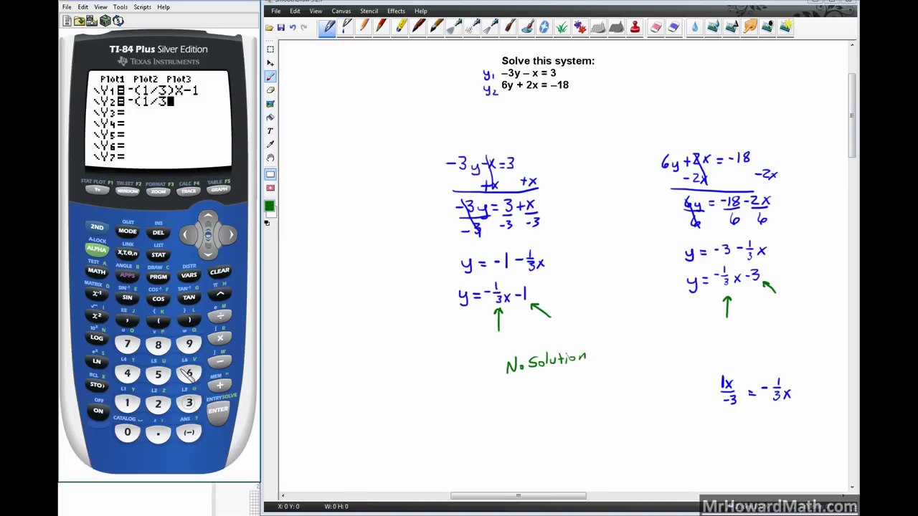
left_click(189, 321)
left_click(127, 253)
left_click(219, 361)
left_click(189, 403)
left_click(219, 191)
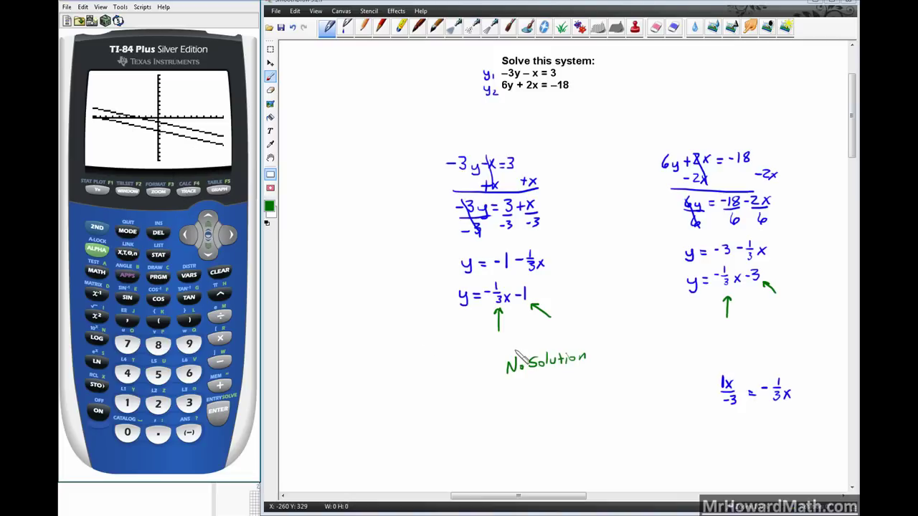
mouse_move(521, 349)
left_mouse_down()
mouse_move(505, 382)
mouse_move(568, 377)
mouse_move(606, 352)
mouse_move(566, 344)
mouse_move(518, 351)
left_mouse_up()
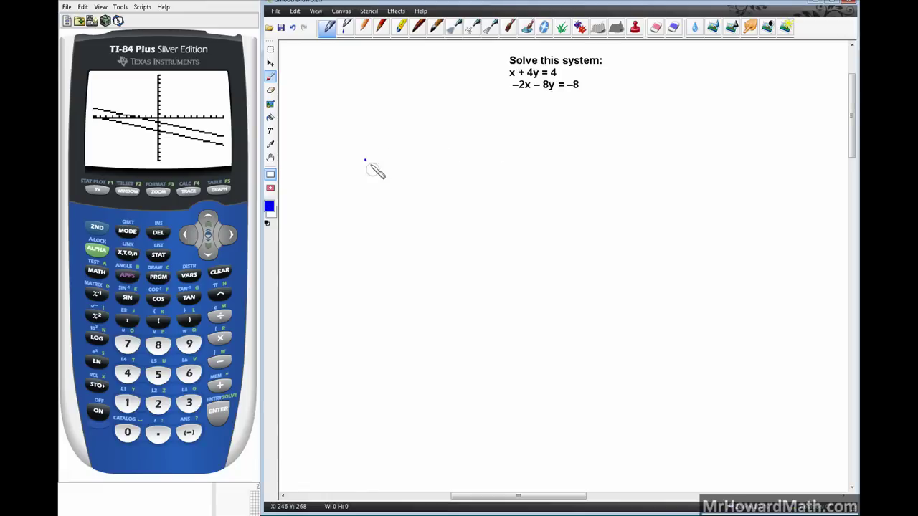
Step: Below the new printed system, write x + 4y = 4 and -2x - 8y = -8 side by side in blue
mouse_move(364, 158)
left_mouse_down()
mouse_move(373, 172)
mouse_move(364, 172)
mouse_move(401, 156)
mouse_move(411, 170)
mouse_move(422, 162)
left_mouse_up()
left_click_drag(415, 166, 431, 165)
left_click_drag(429, 154, 430, 171)
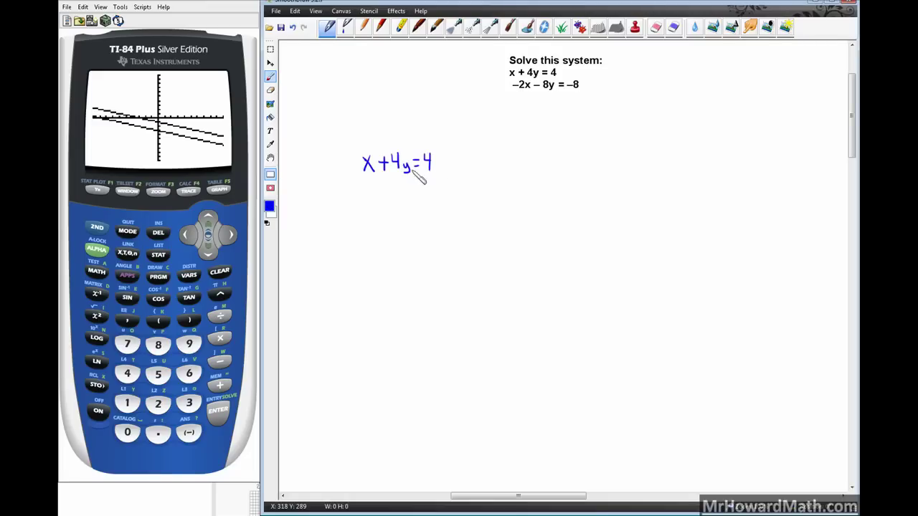
left_click_drag(615, 164, 649, 169)
mouse_move(649, 161)
left_mouse_down()
mouse_move(640, 169)
mouse_move(673, 156)
mouse_move(682, 170)
mouse_move(686, 159)
mouse_move(702, 157)
left_mouse_up()
left_click_drag(694, 162, 725, 150)
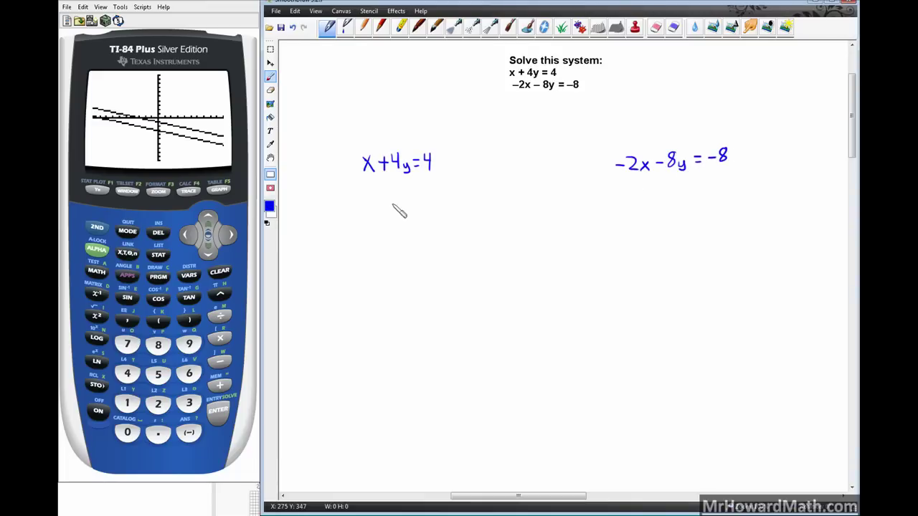
Step: Under x + 4y = 4, subtract x from both sides, cross out the x terms and write 4y = 4 - x
left_click_drag(349, 182, 373, 187)
left_click_drag(373, 176, 363, 188)
left_click_drag(442, 179, 458, 184)
left_click_drag(458, 174, 452, 183)
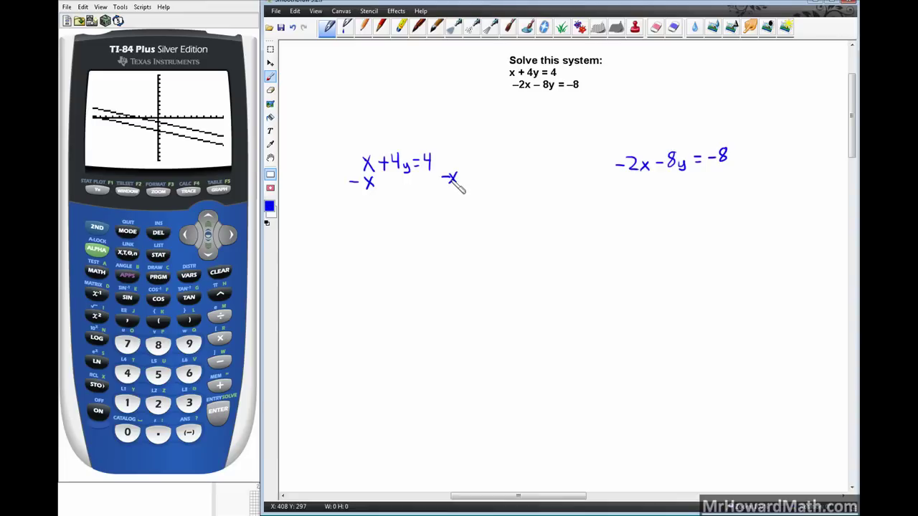
left_click_drag(346, 195, 458, 192)
mouse_move(363, 157)
left_mouse_down()
mouse_move(394, 218)
mouse_move(408, 225)
mouse_move(420, 210)
left_mouse_up()
mouse_move(412, 216)
left_mouse_down()
mouse_move(441, 212)
mouse_move(453, 221)
left_mouse_up()
left_click_drag(453, 205, 444, 221)
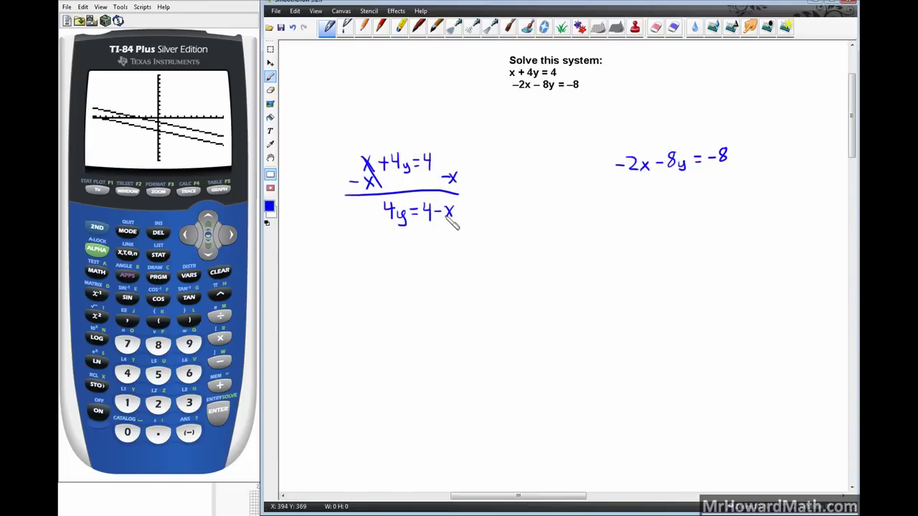
Step: Divide each term of 4y = 4 - x by 4, cross out the 4s under y and write y = 1 - 1/4x
mouse_move(383, 227)
left_mouse_down()
mouse_move(406, 226)
mouse_move(405, 240)
left_mouse_up()
mouse_move(402, 233)
left_mouse_down()
mouse_move(401, 246)
mouse_move(432, 226)
mouse_move(429, 245)
mouse_move(456, 226)
left_mouse_up()
mouse_move(449, 230)
left_mouse_down()
mouse_move(459, 237)
mouse_move(452, 242)
left_mouse_up()
left_click_drag(388, 204, 406, 235)
mouse_move(391, 267)
left_mouse_down()
mouse_move(399, 268)
mouse_move(392, 283)
mouse_move(417, 272)
left_mouse_up()
mouse_move(409, 278)
left_mouse_down()
mouse_move(460, 264)
mouse_move(465, 278)
left_mouse_up()
left_click_drag(471, 263, 478, 272)
left_click_drag(479, 263, 470, 273)
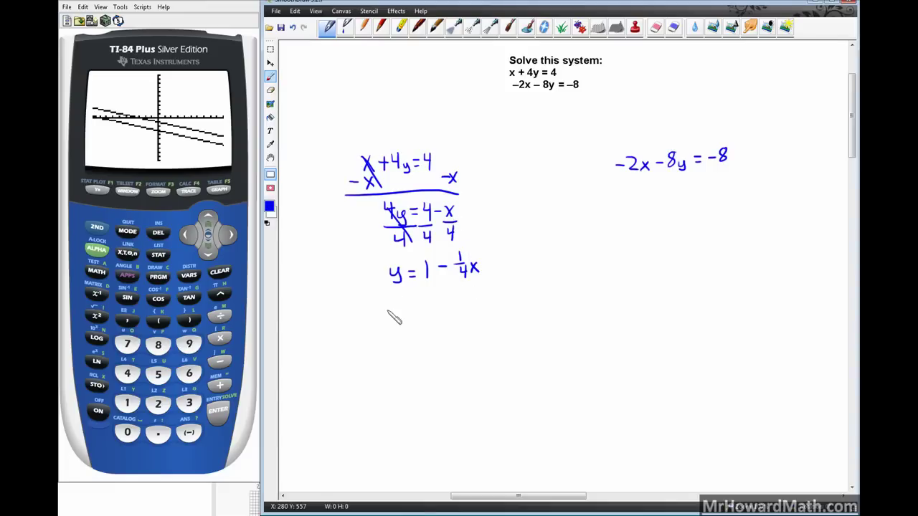
Step: Rewrite the solved first equation in slope-intercept order as y = -1/4x + 1 on the line below
mouse_move(388, 305)
left_mouse_down()
mouse_move(399, 322)
mouse_move(419, 304)
mouse_move(432, 314)
left_mouse_up()
mouse_move(428, 309)
left_mouse_down()
mouse_move(428, 320)
mouse_move(443, 316)
left_mouse_up()
mouse_move(443, 306)
left_mouse_down()
mouse_move(435, 316)
mouse_move(462, 307)
left_mouse_up()
left_click_drag(458, 302, 466, 313)
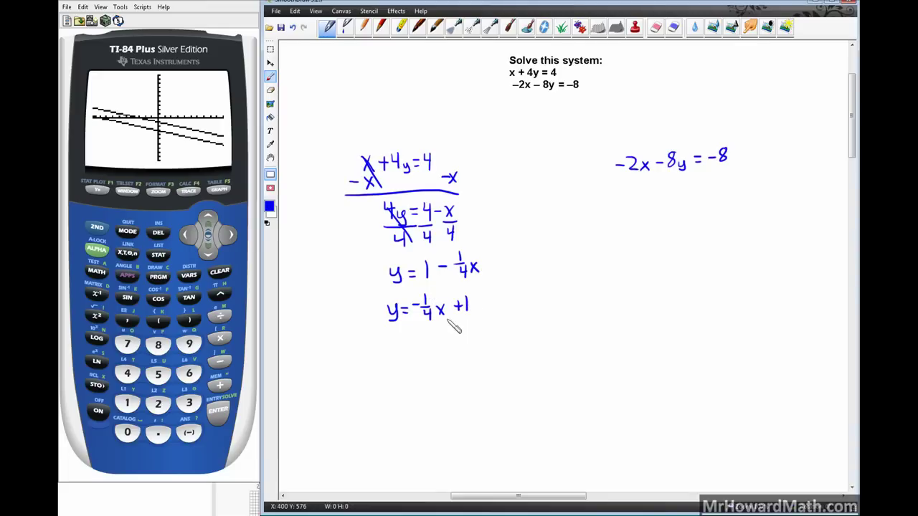